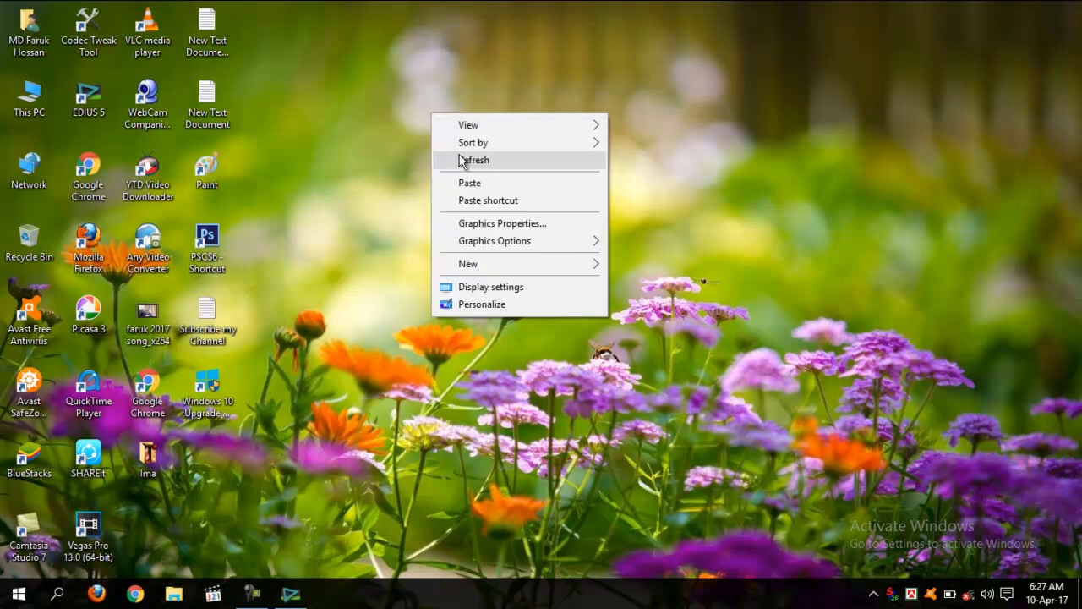
left_click(463, 162)
right_click(426, 109)
left_click(457, 159)
right_click(425, 120)
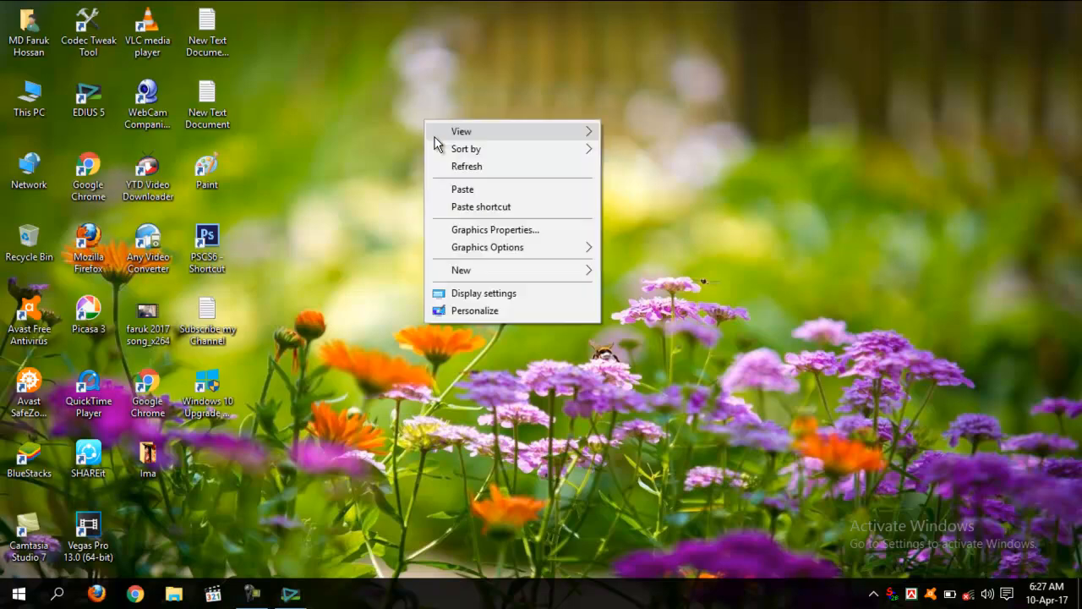
left_click(467, 166)
right_click(440, 132)
left_click(472, 176)
right_click(451, 138)
left_click(493, 186)
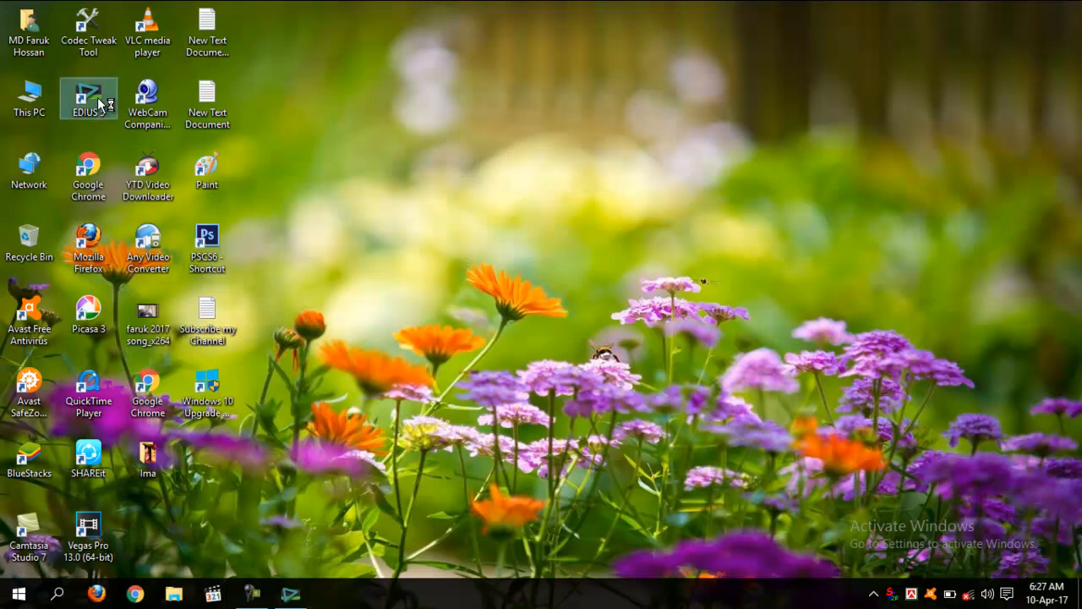
Switch to EDIUS, narrow the preview window slightly and create a new folder under root in the bin.
left_click(287, 592)
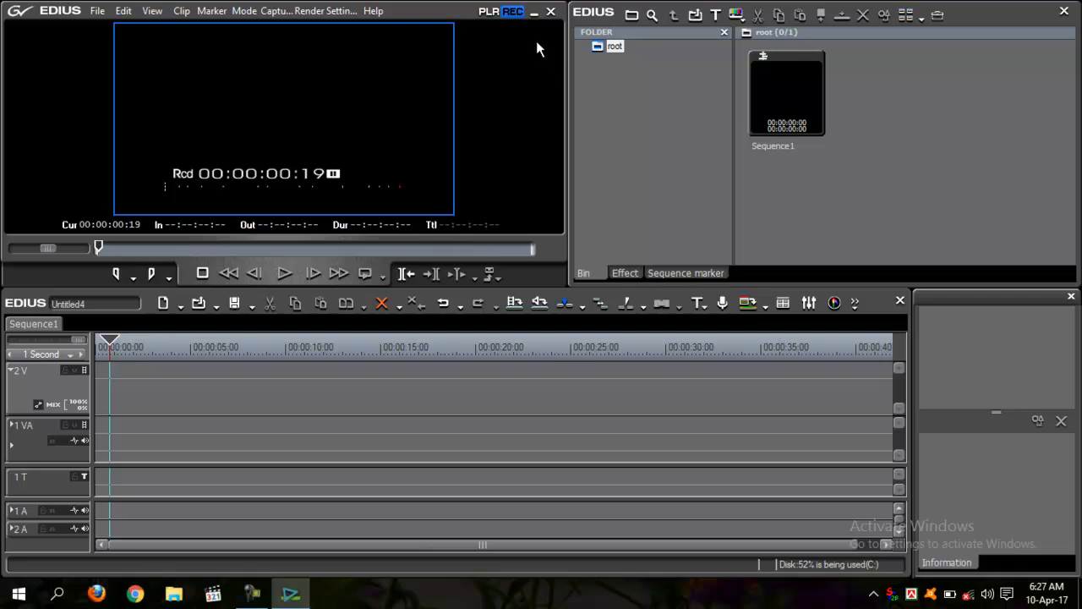
left_click_drag(562, 285, 519, 288)
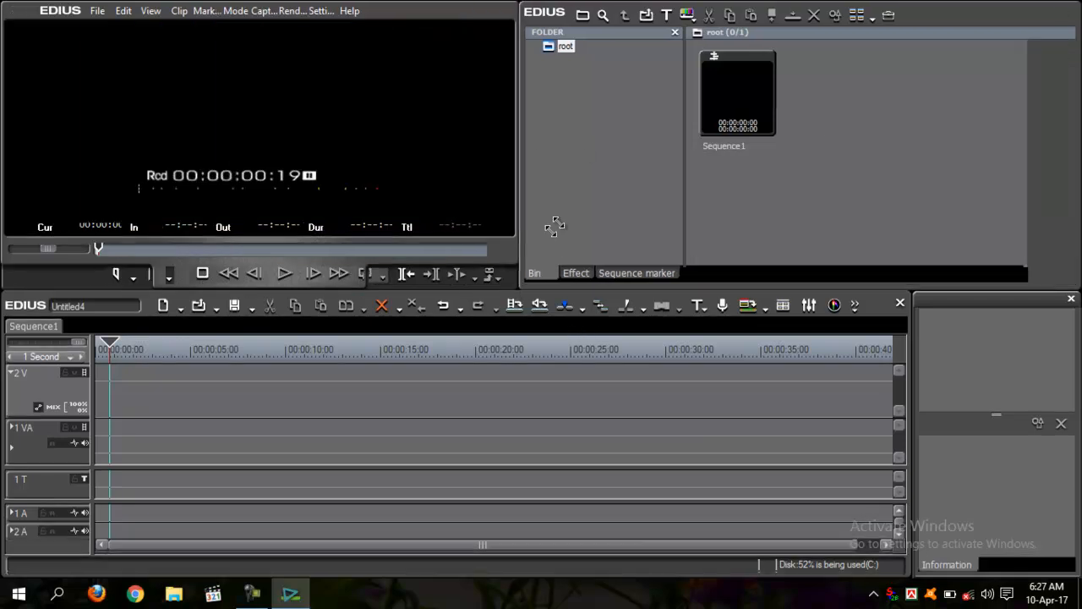
right_click(579, 135)
left_click(590, 147)
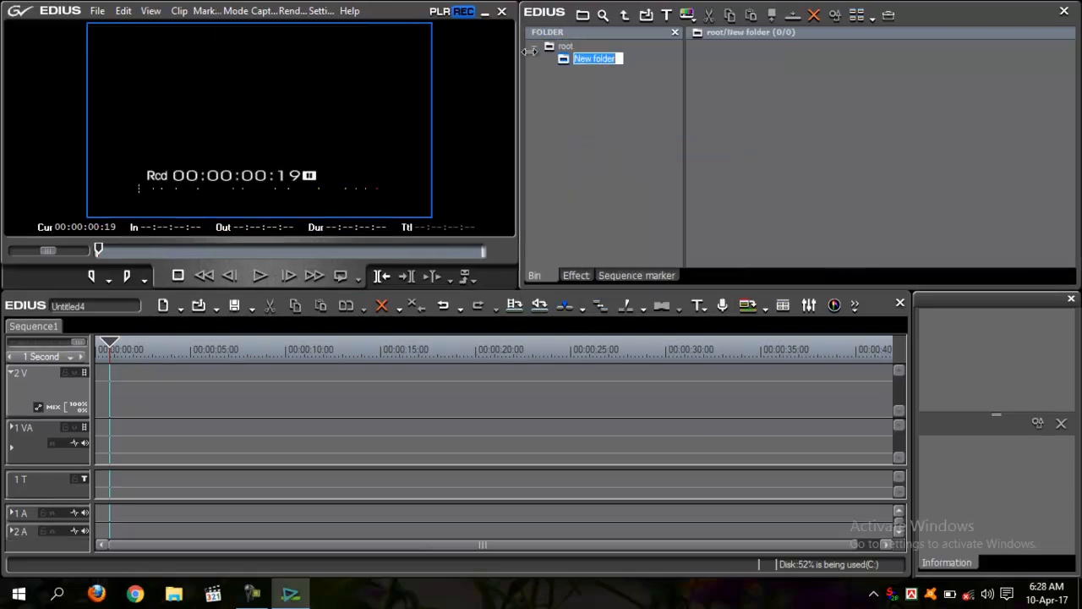
Import the Recording (2) audio file from the Sound recordings folder in Documents into the new bin folder.
left_click(486, 12)
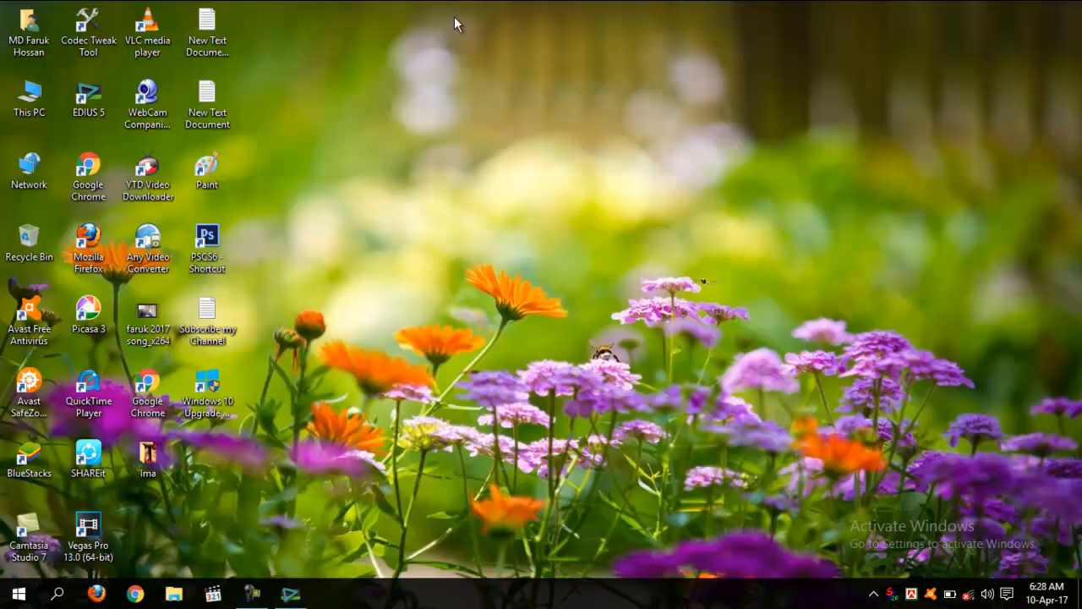
double_click(15, 117)
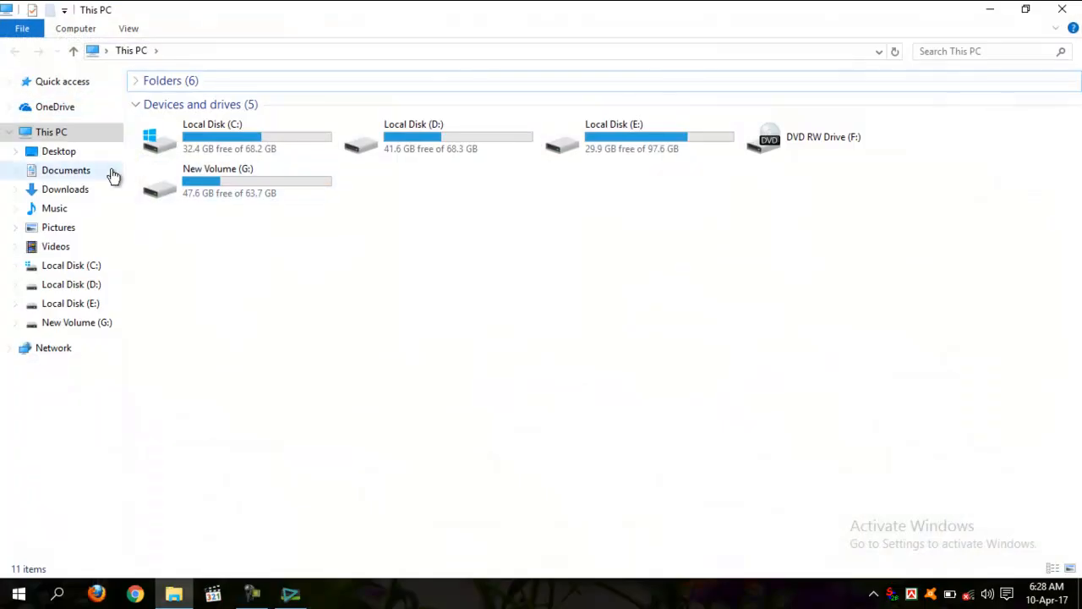
left_click(82, 176)
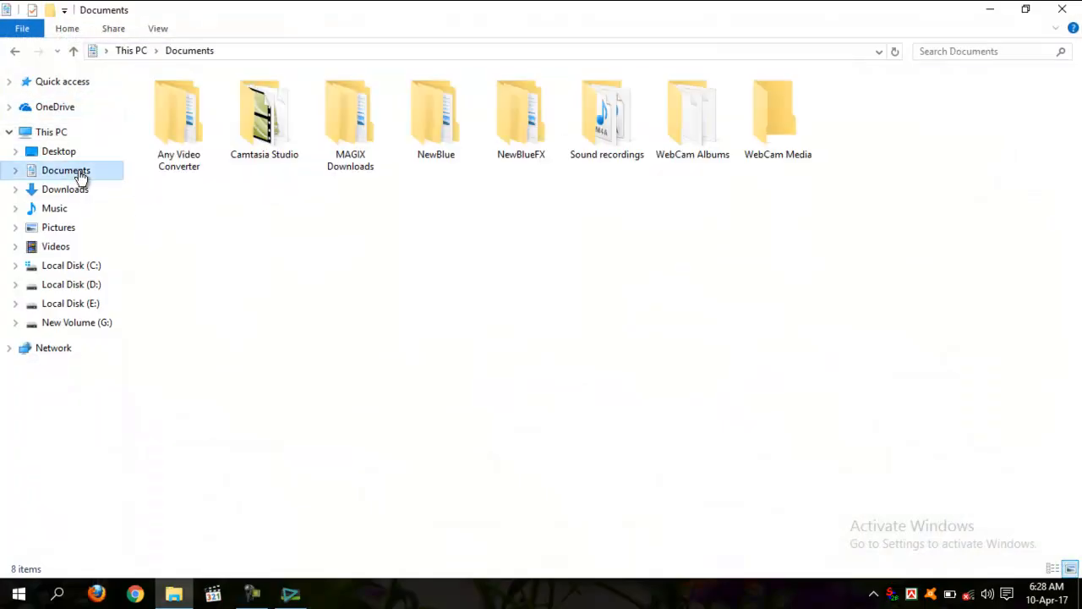
double_click(587, 135)
left_click_drag(170, 102, 769, 230)
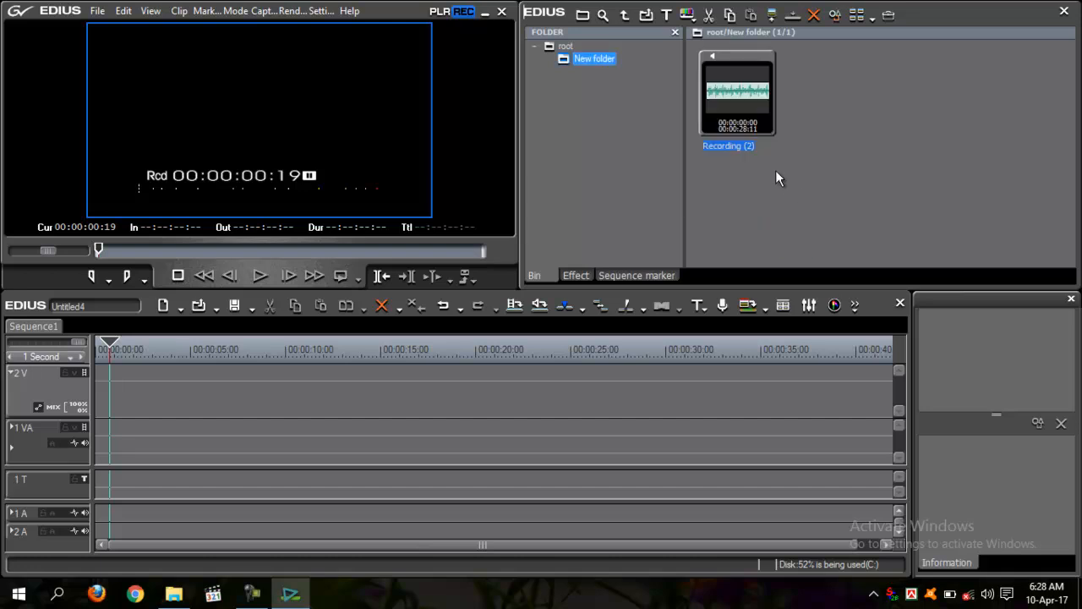
Enlarge the timeline, expand audio track 1 A and place the Recording (2) clip on it at about 00:00:11:10.
left_click_drag(510, 287, 496, 253)
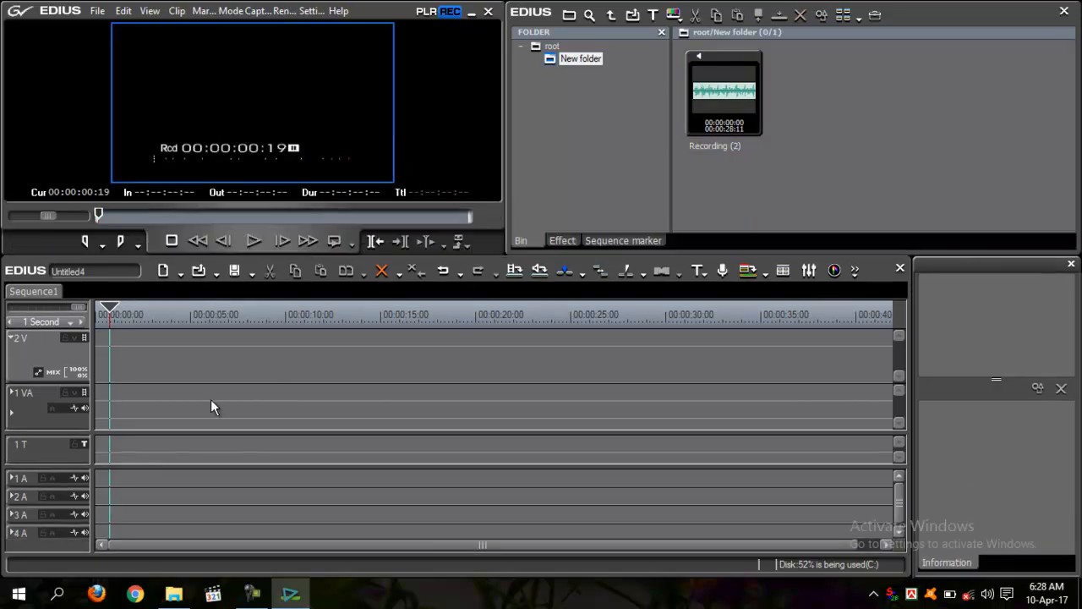
left_click(11, 479)
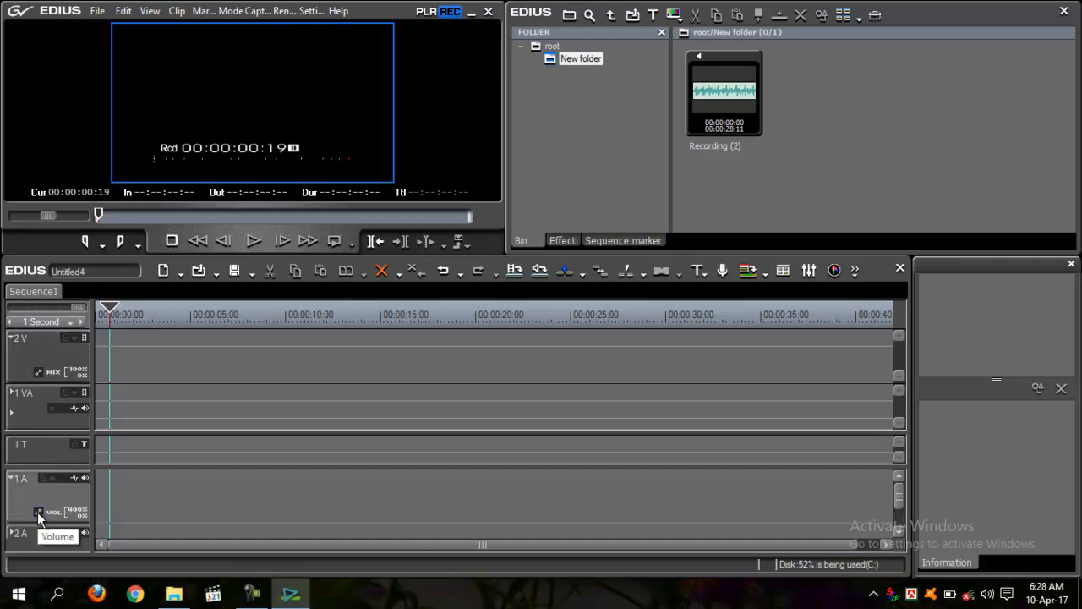
left_click_drag(318, 492, 312, 495)
key("space")
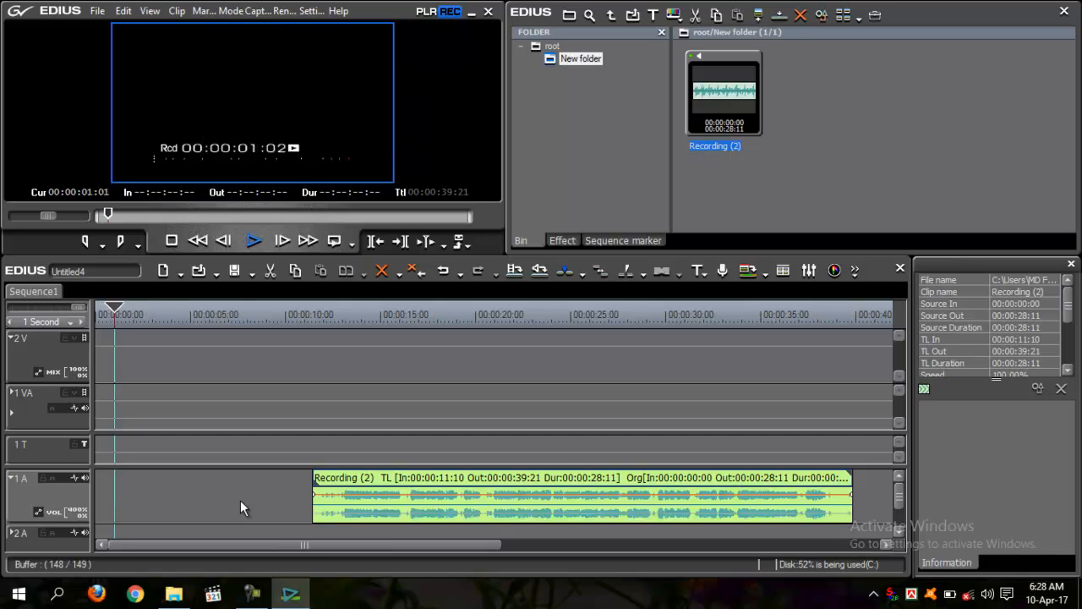
Delete the empty gap before the clip on track 1 A and play the clip from the start.
right_click(241, 504)
left_click(268, 416)
left_click_drag(156, 312, 90, 314)
key("space")
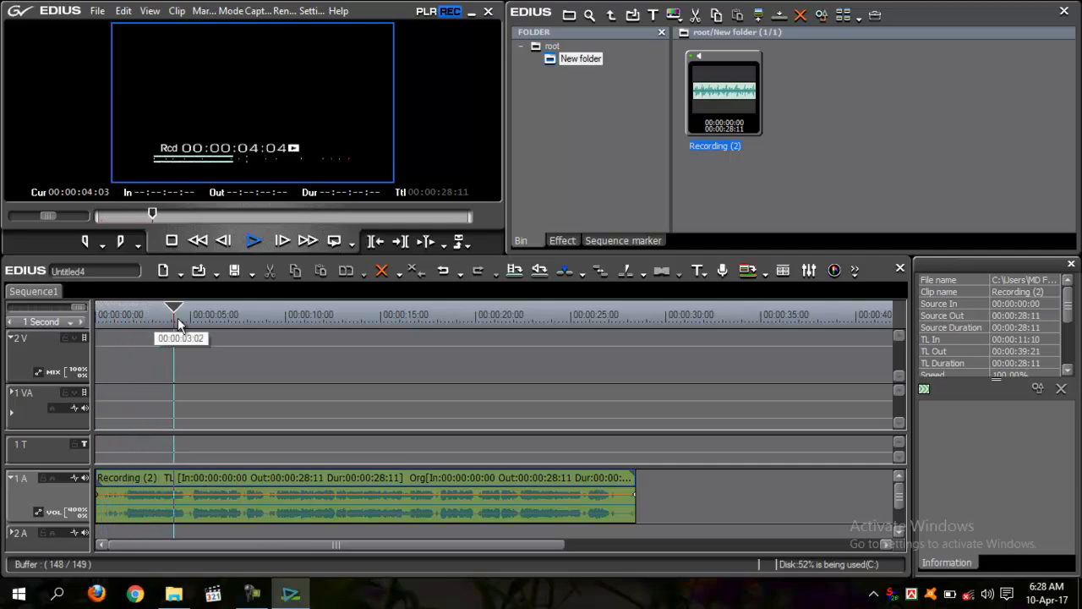
key("space")
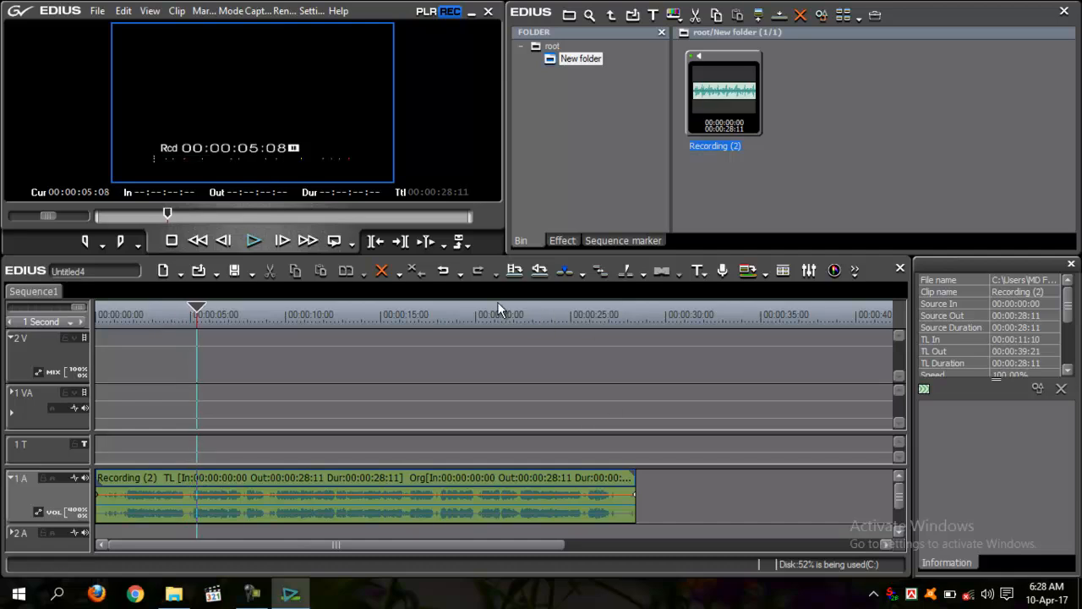
Apply the Pitch Shifter audio filter to the Recording (2) clip and play it.
left_click(563, 241)
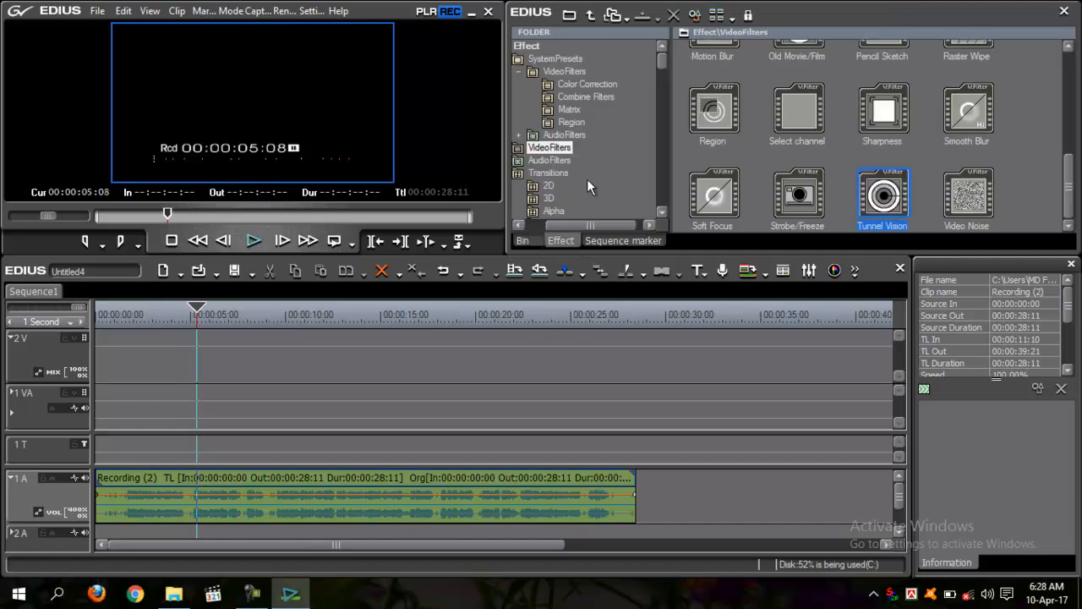
left_click(546, 161)
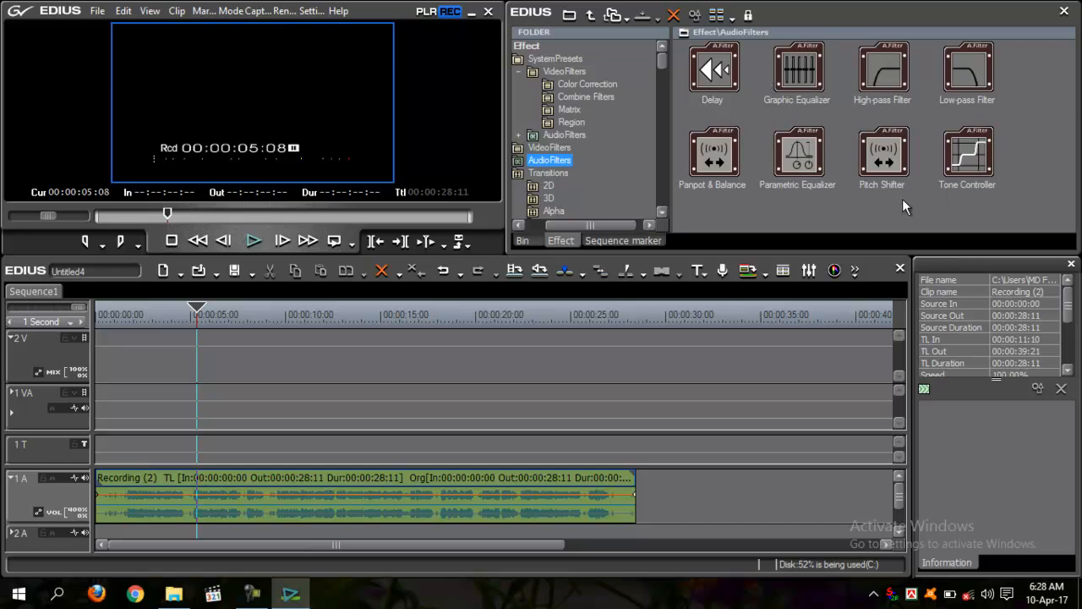
left_click_drag(882, 161, 531, 482)
key("space")
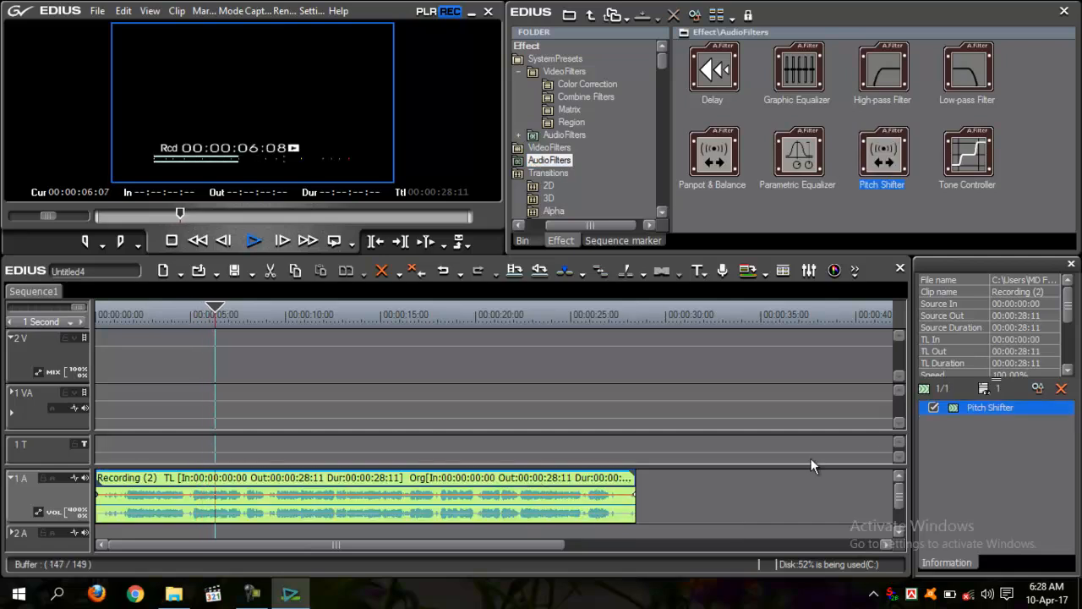
Try a slightly lower pitch in the Pitch Shifter settings, discard it and remove the filter from the clip.
left_click(1035, 389)
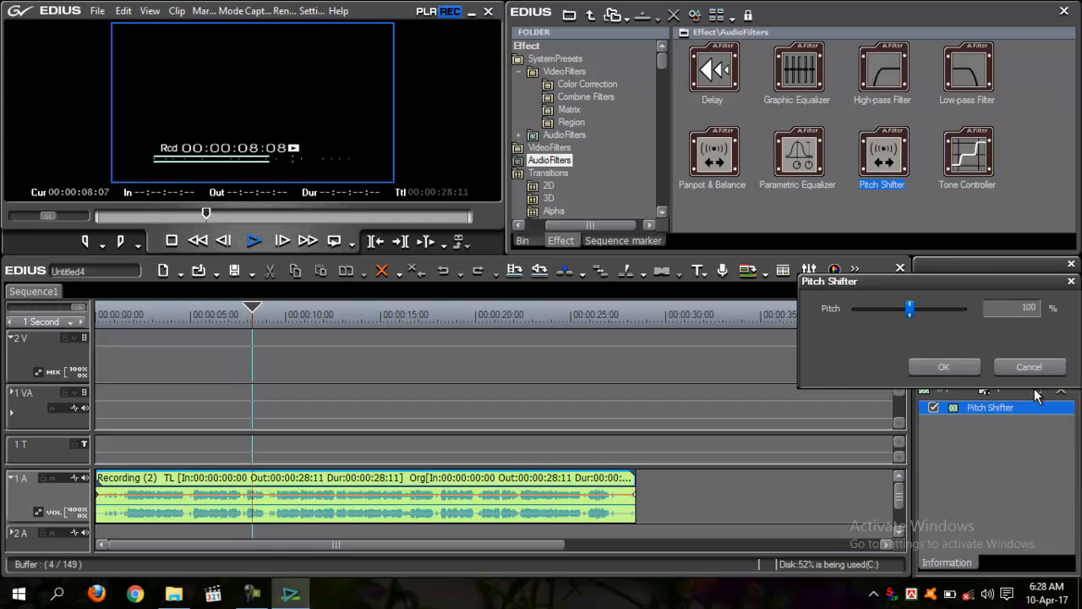
mouse_move(910, 313)
left_mouse_down()
mouse_move(885, 314)
mouse_move(919, 311)
mouse_move(906, 313)
left_mouse_up()
left_click(1026, 367)
left_click(1061, 388)
Return to the start of the timeline, apply the Graphic Equalizer audio filter to the clip and play it.
left_click_drag(411, 313, 163, 351)
key("Home")
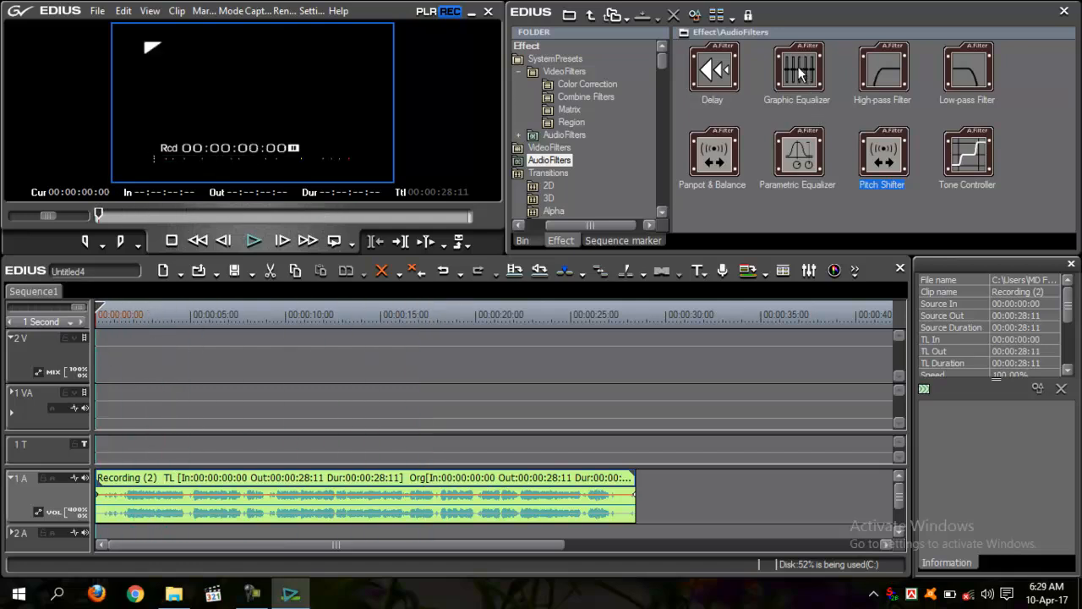
left_click_drag(799, 74, 307, 480)
key("space")
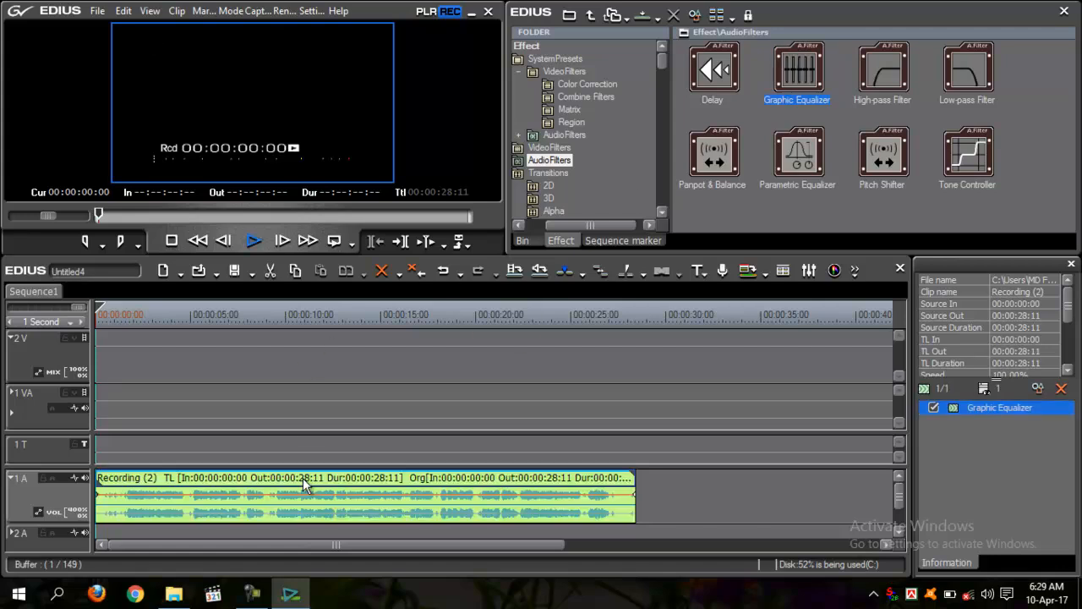
Try the Graphic Equalizer with 4k at 9.7 dB and 2k at -2.3 dB, discard the settings and remove the filter.
left_click(1043, 389)
left_click_drag(969, 320, 970, 257)
mouse_move(935, 320)
left_mouse_down()
mouse_move(937, 250)
mouse_move(941, 356)
mouse_move(939, 336)
left_mouse_up()
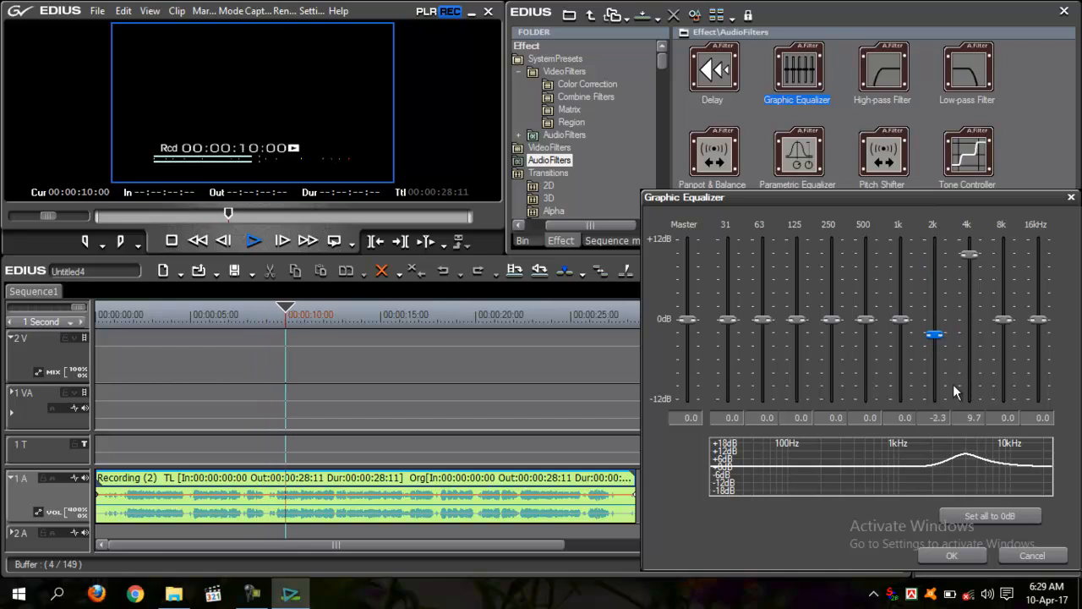
left_click(1015, 560)
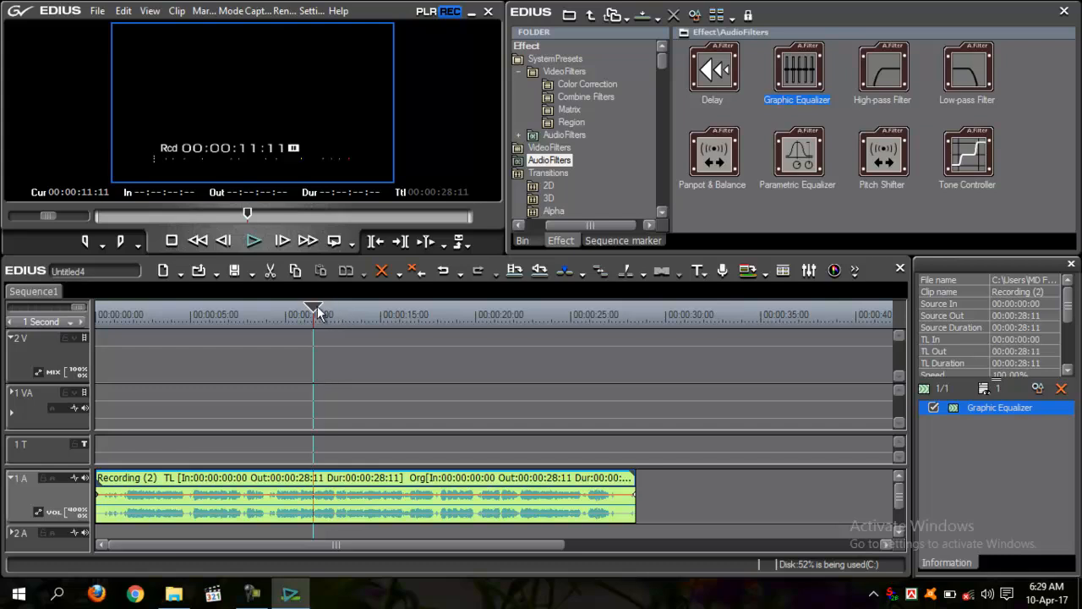
left_click(99, 322)
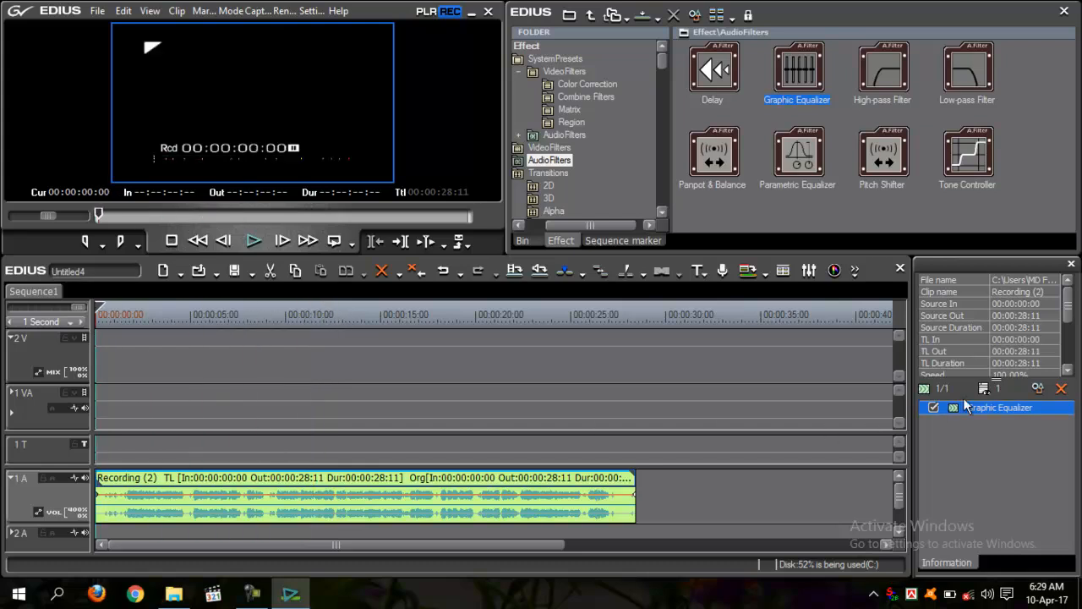
left_click(1060, 389)
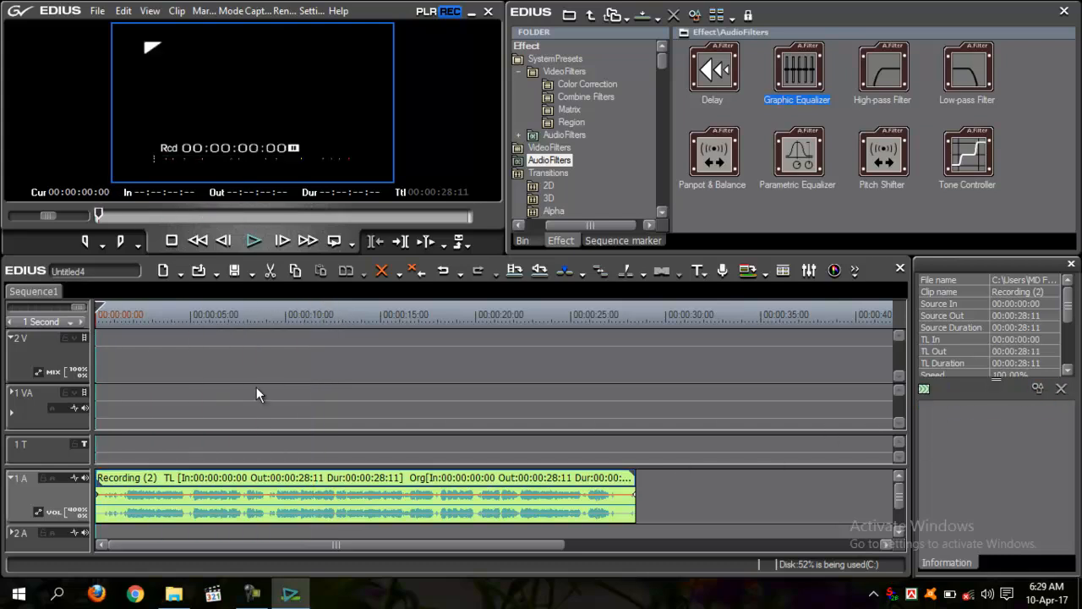
Apply the Delay audio filter to the Recording (2) clip and play it from the start of the timeline.
left_click_drag(203, 320, 98, 334)
left_click_drag(187, 316, 95, 336)
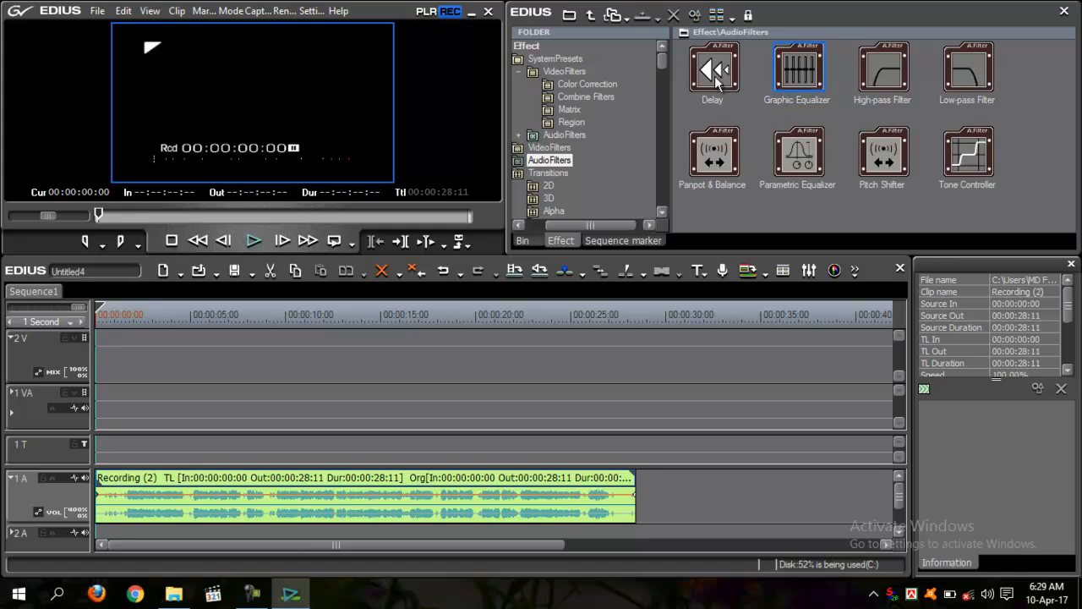
left_click_drag(717, 71, 660, 115)
left_click_drag(338, 447, 321, 480)
key("space")
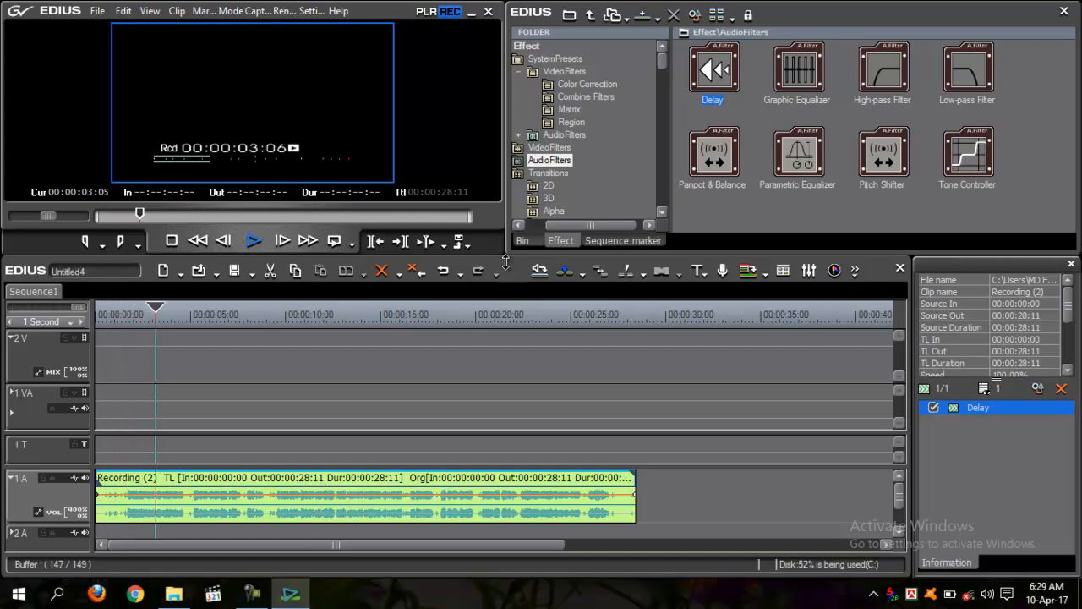
Play the clip with the Delay filter from the start and from several other timeline positions to judge the echo.
left_click_drag(502, 251, 501, 252)
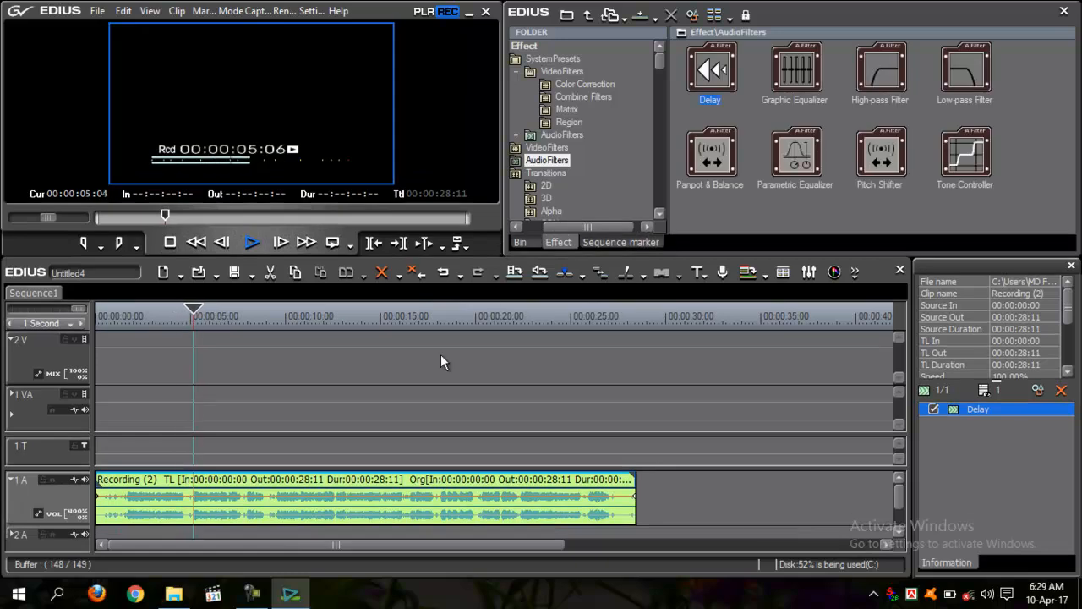
left_click_drag(269, 318, 103, 354)
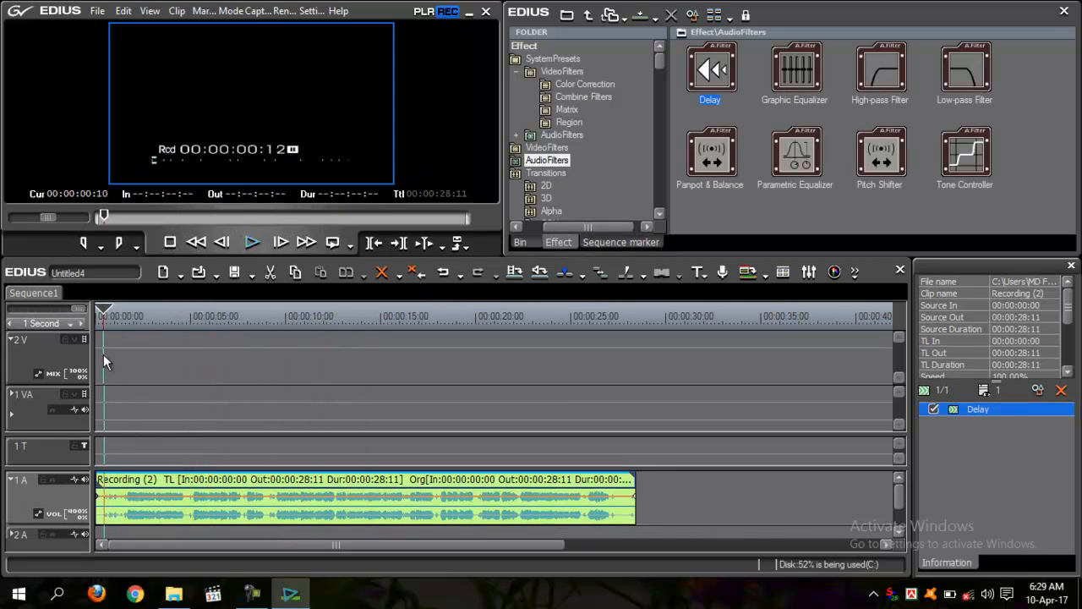
left_click_drag(328, 318, 95, 352)
key("space")
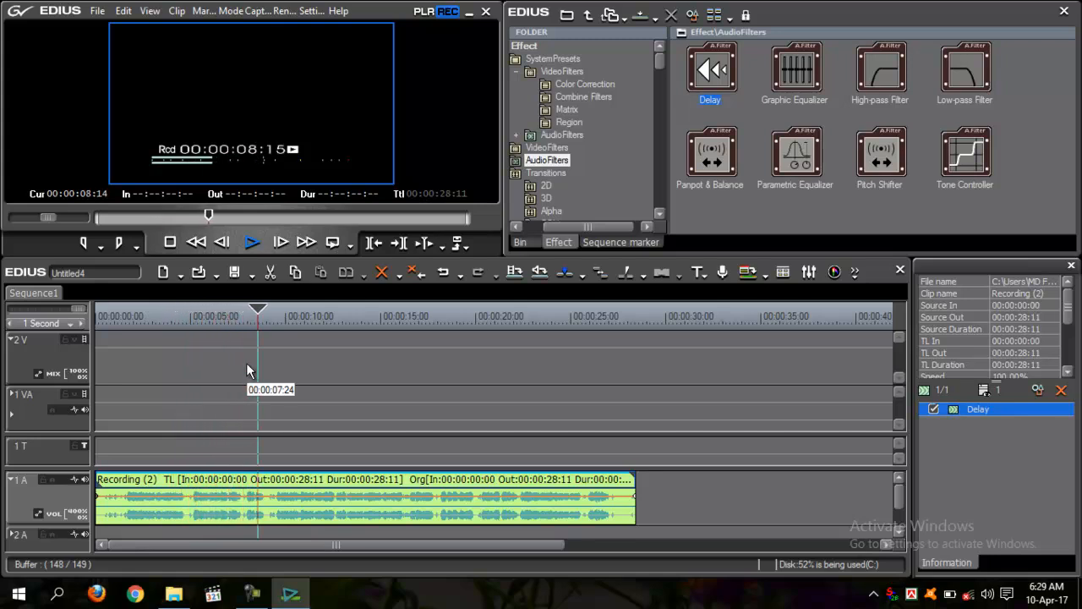
left_click(254, 596)
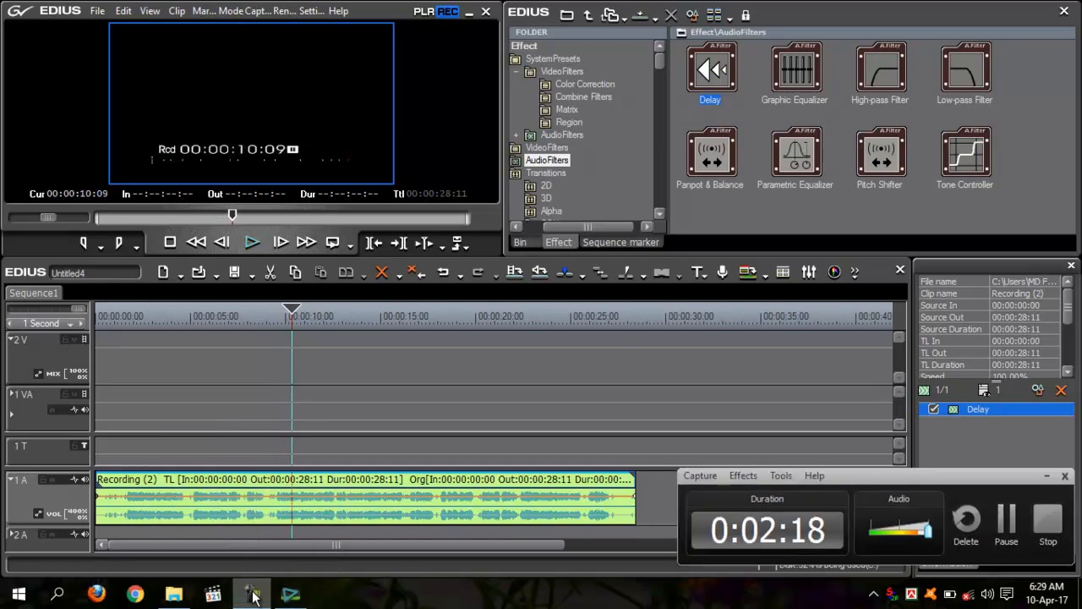
left_click(1046, 476)
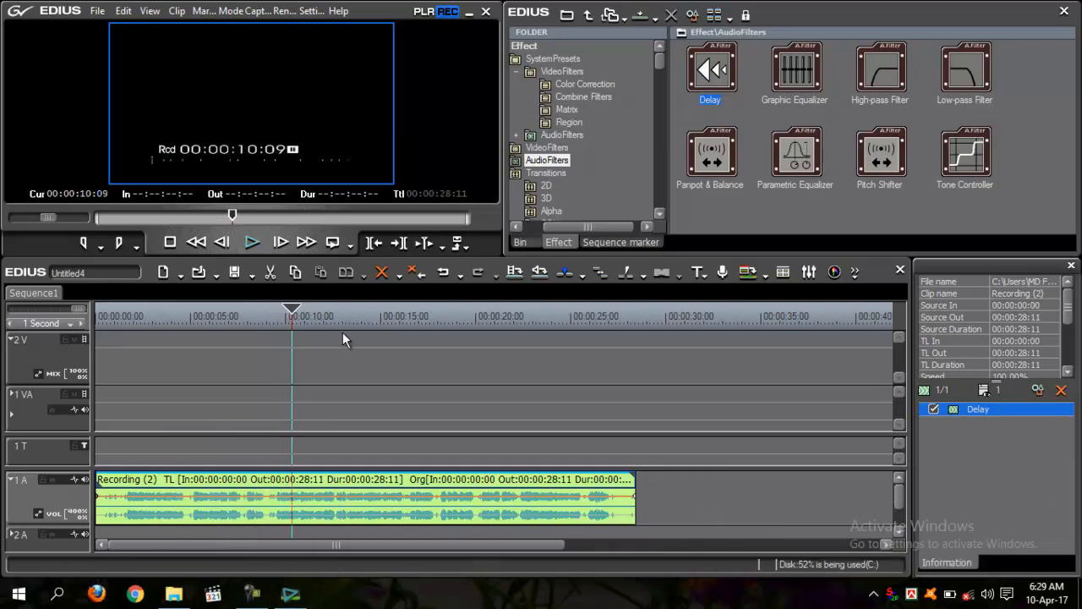
key("space")
left_click(382, 320)
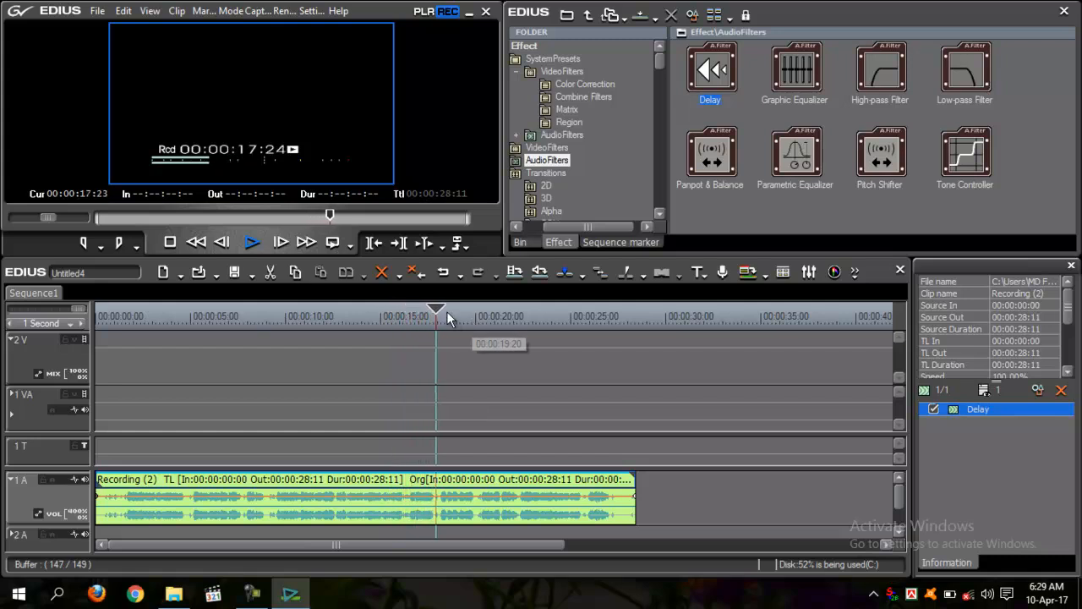
left_click_drag(476, 319, 267, 318)
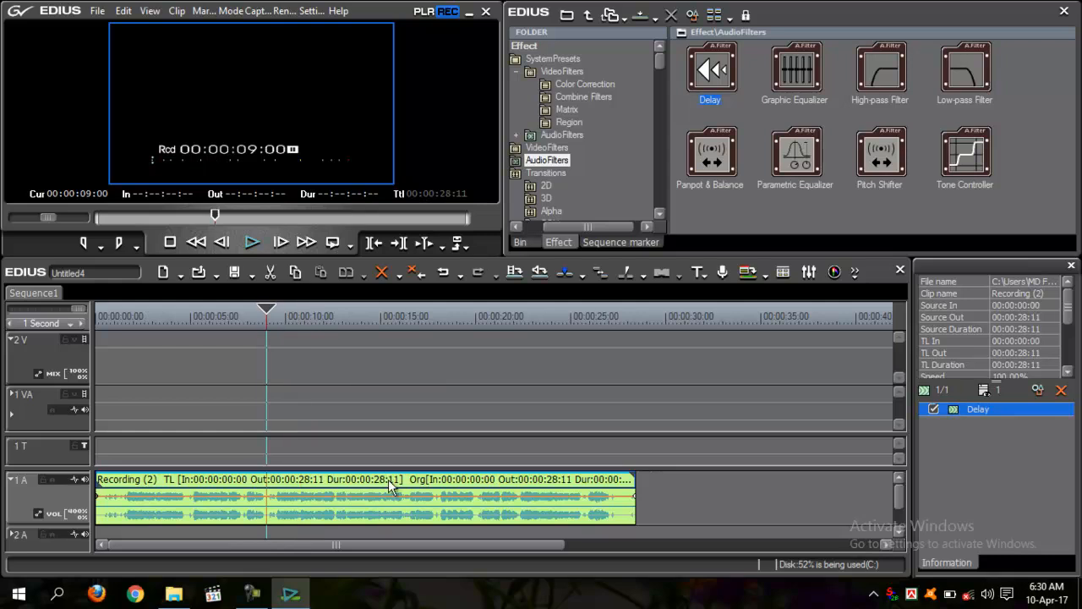
Set the Delay filter's delay gain to 21% and delay time to 563 mSec, then play the clip from the start.
left_click(1033, 390)
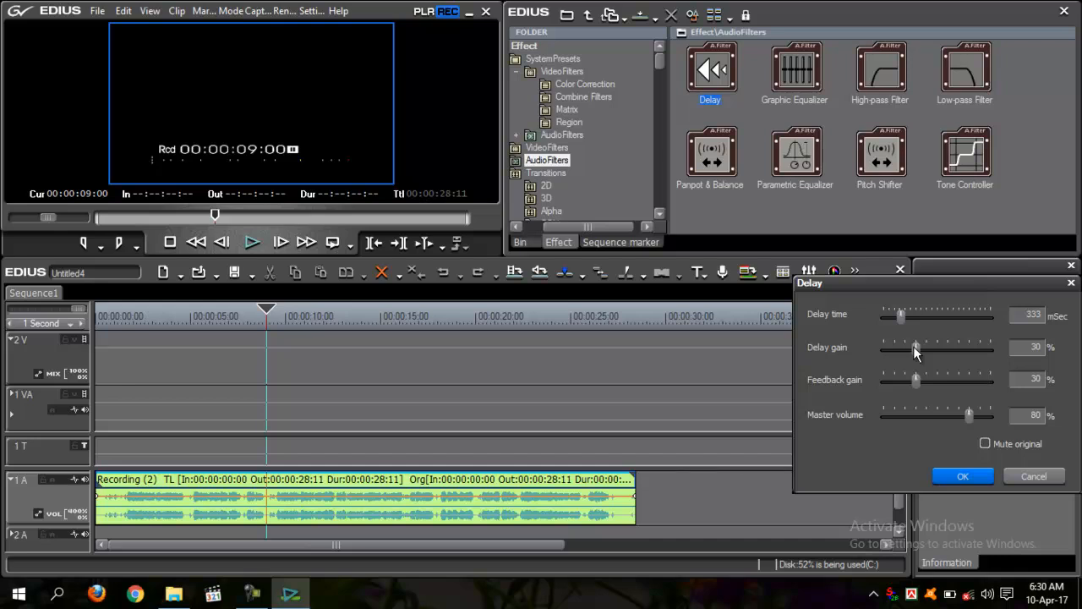
left_click_drag(914, 345, 905, 351)
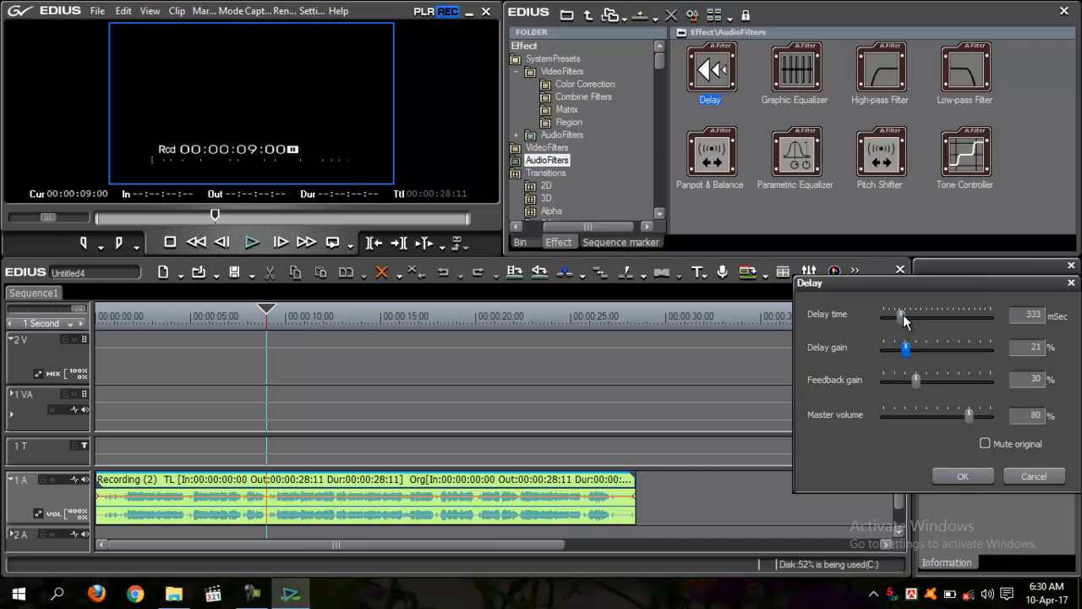
left_click(961, 477)
left_click_drag(267, 311, 96, 330)
key("space")
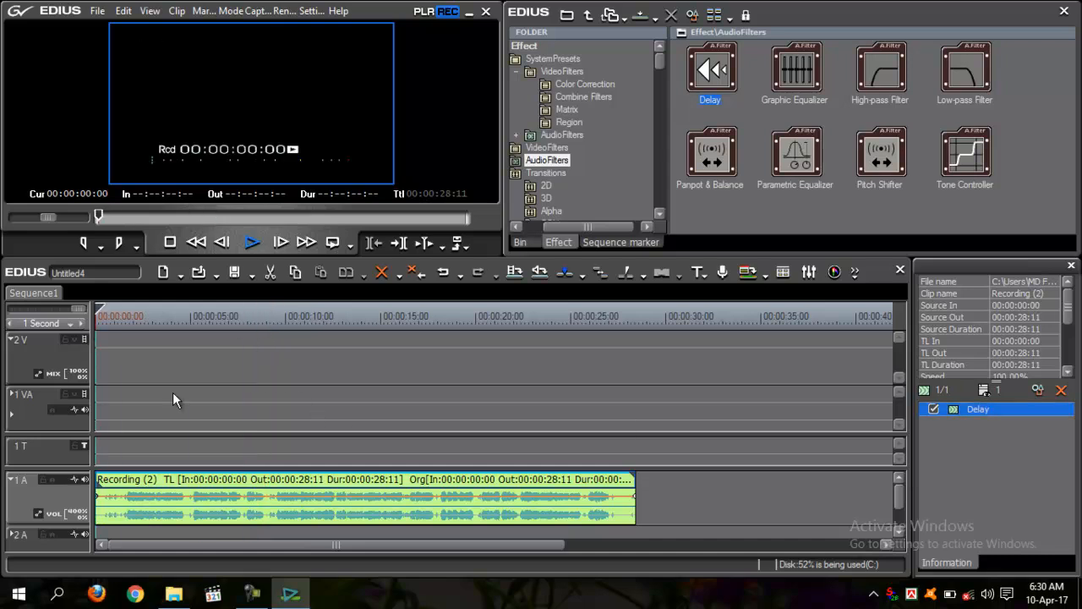
Reduce the Delay filter's delay gain to 17% and move the playhead back to about 00:00:13.
left_click(1038, 390)
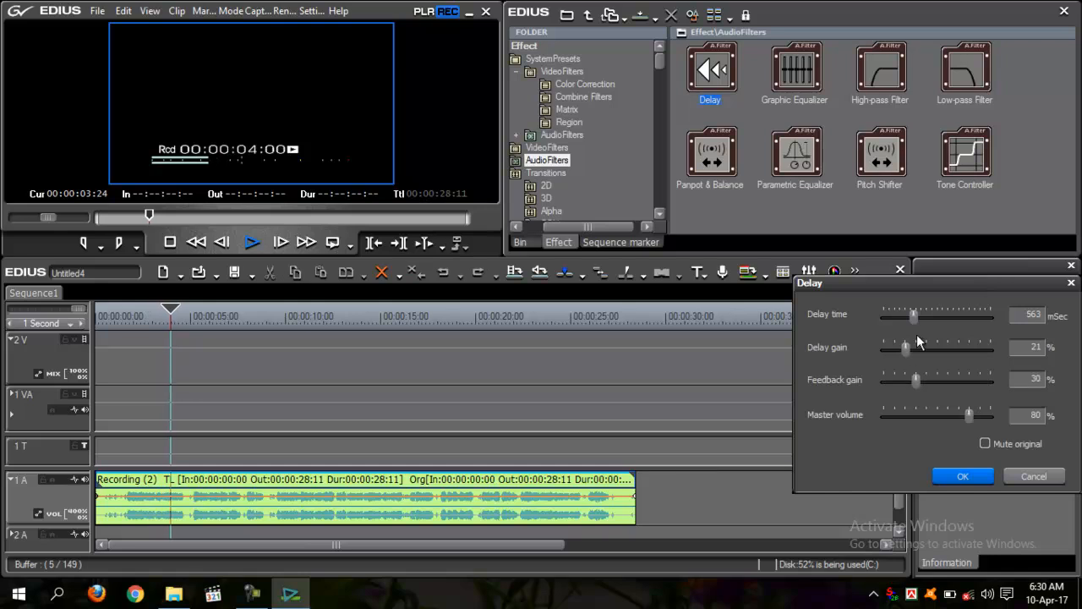
mouse_move(906, 349)
left_mouse_down()
mouse_move(937, 351)
mouse_move(902, 351)
left_mouse_up()
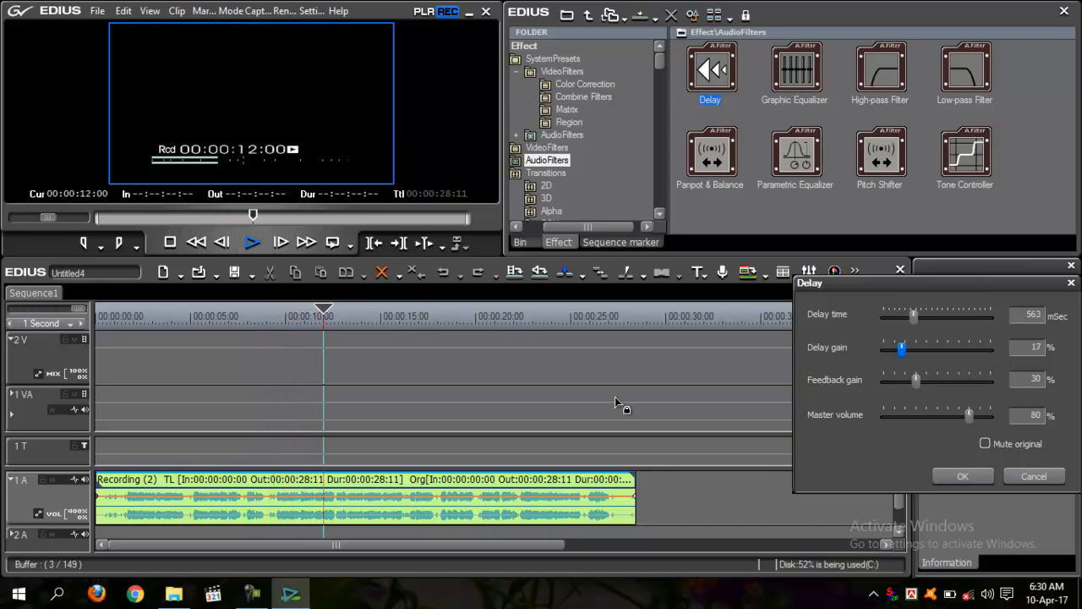
left_click(960, 477)
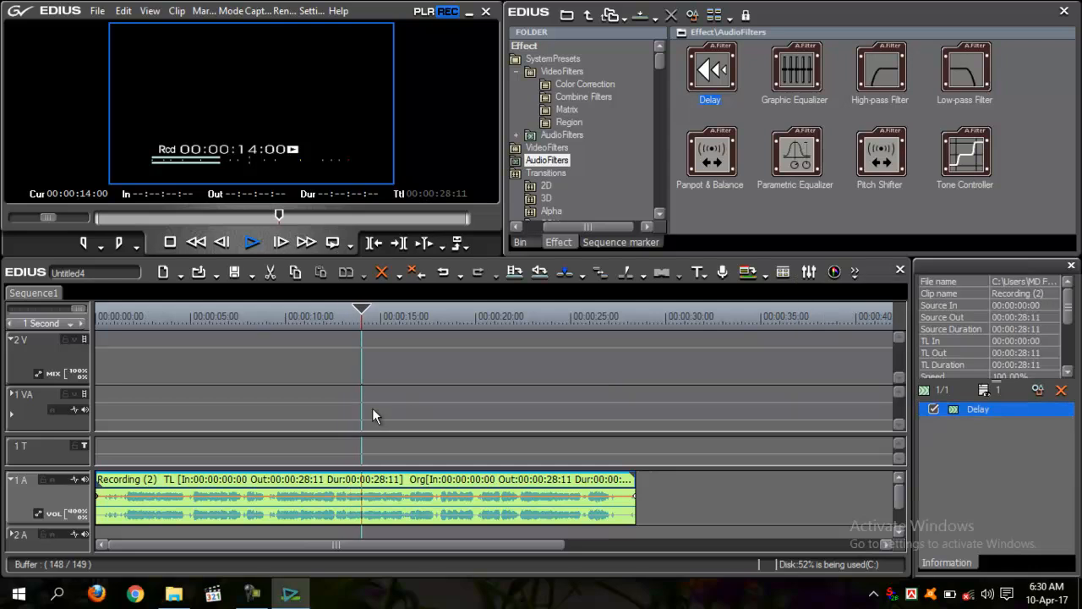
left_click_drag(362, 315, 345, 317)
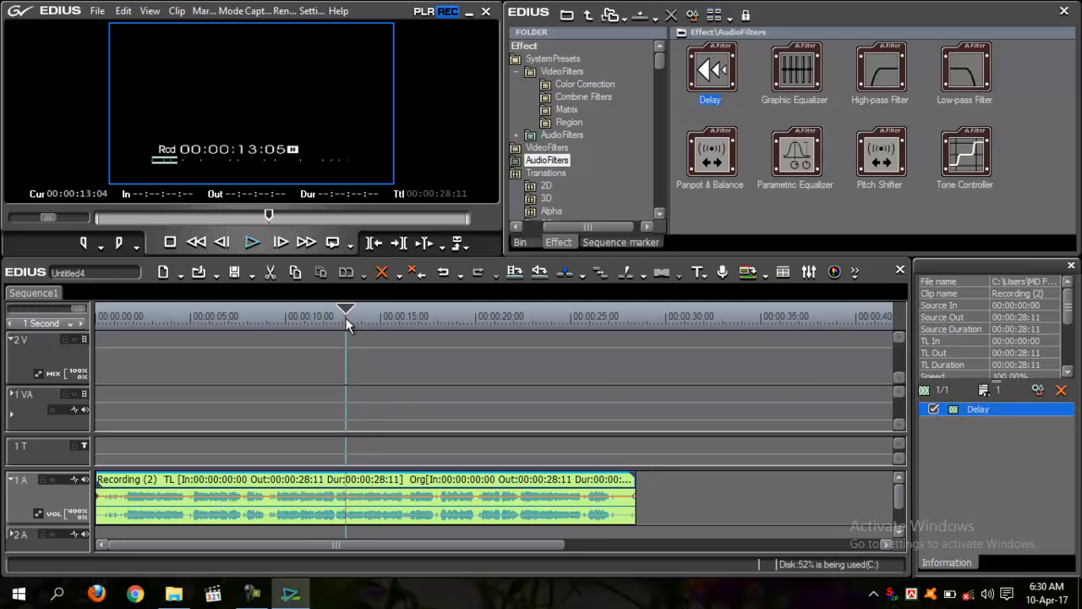
Set the Delay filter's delay gain to 24% and feedback gain to 26%, then play a short passage from about 00:00:08.
left_click(1037, 391)
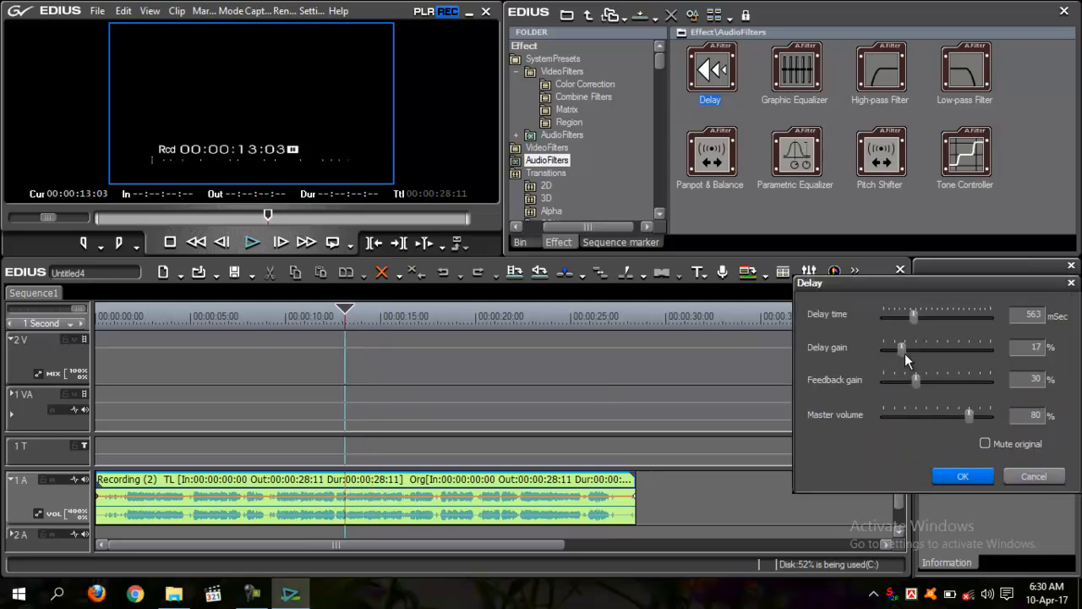
left_click_drag(903, 349, 915, 353)
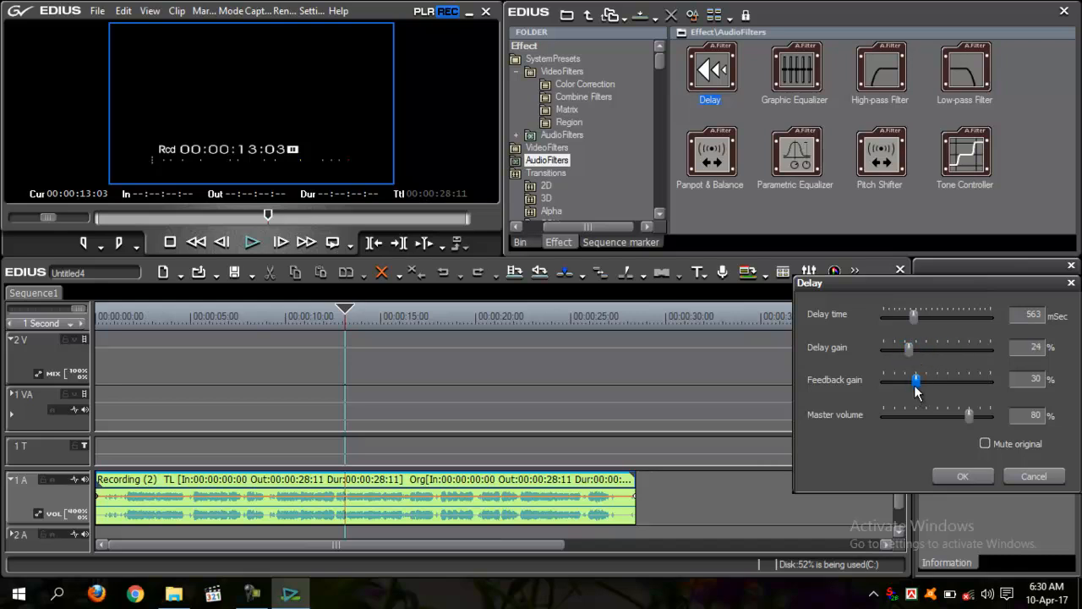
left_click(953, 481)
left_click_drag(340, 320, 260, 320)
key("space")
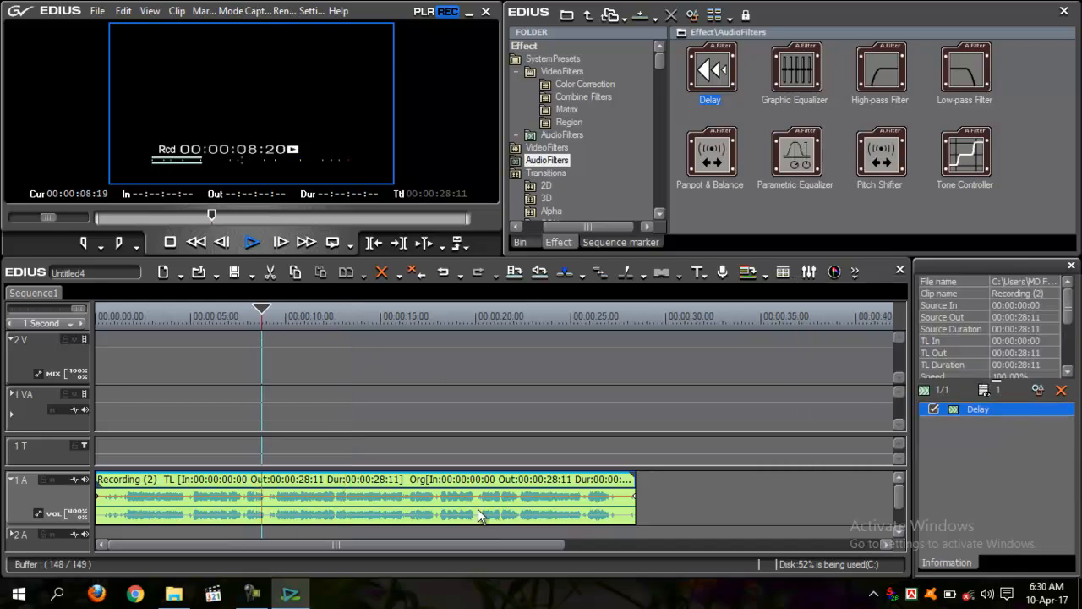
key("space")
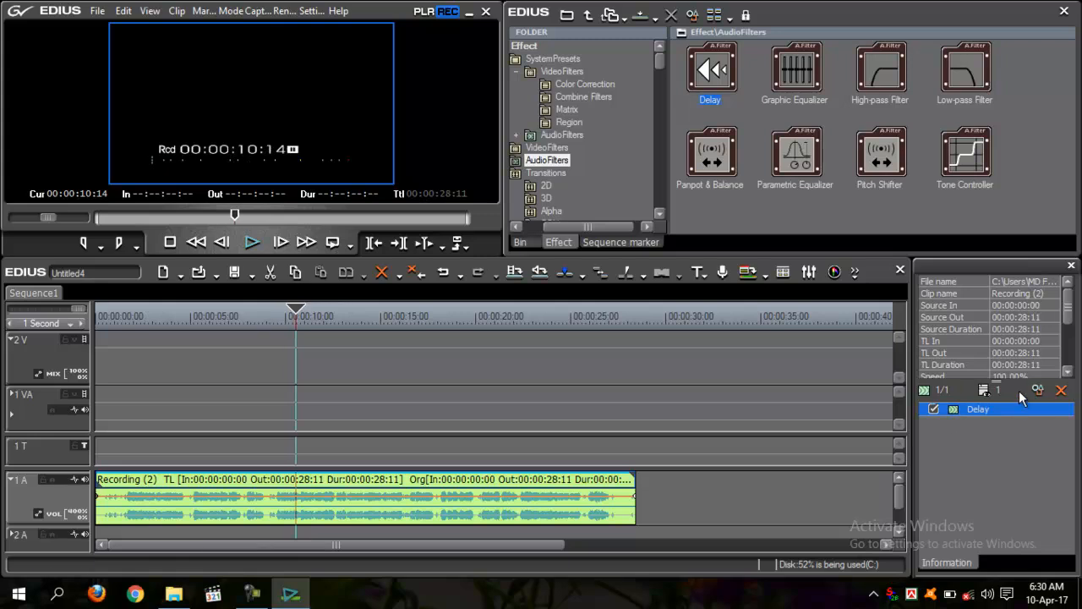
Try the Delay filter with a delay gain of 50% and play a short passage from the current position.
left_click(1037, 391)
left_click_drag(907, 351, 937, 346)
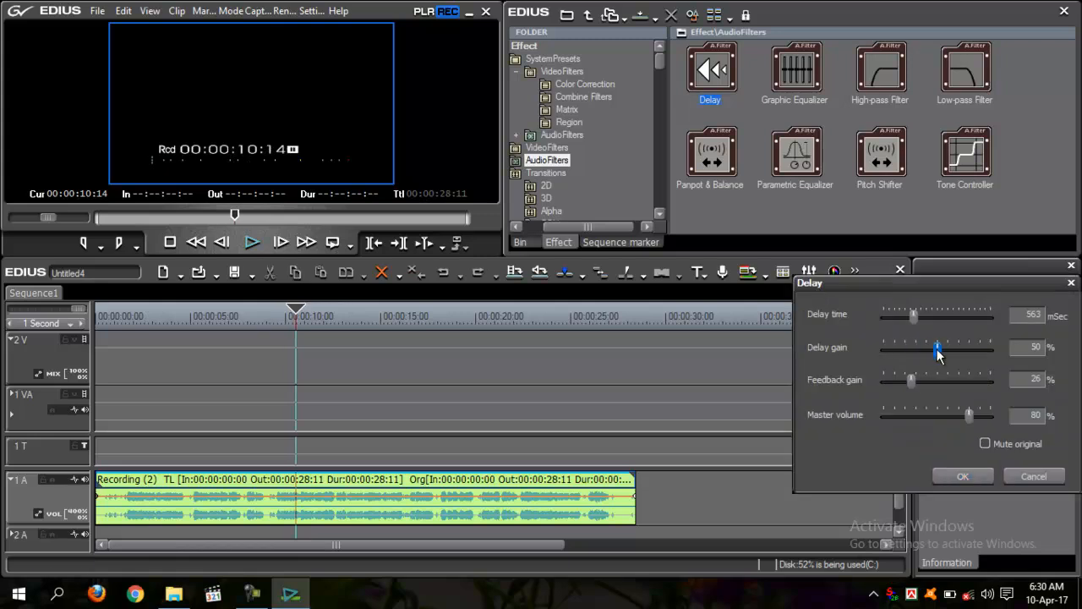
left_click(962, 476)
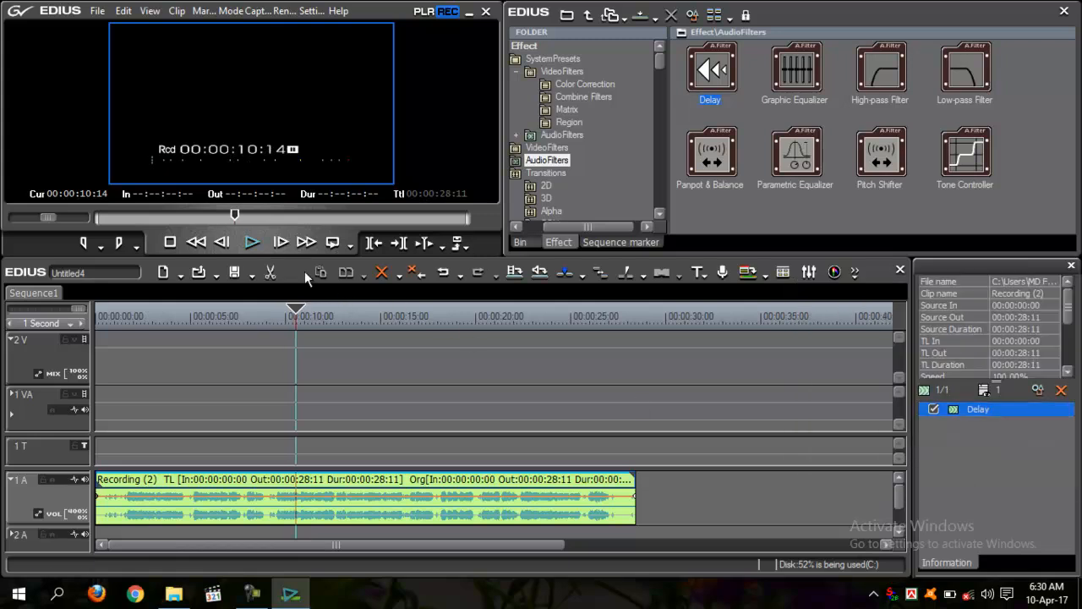
left_click(263, 246)
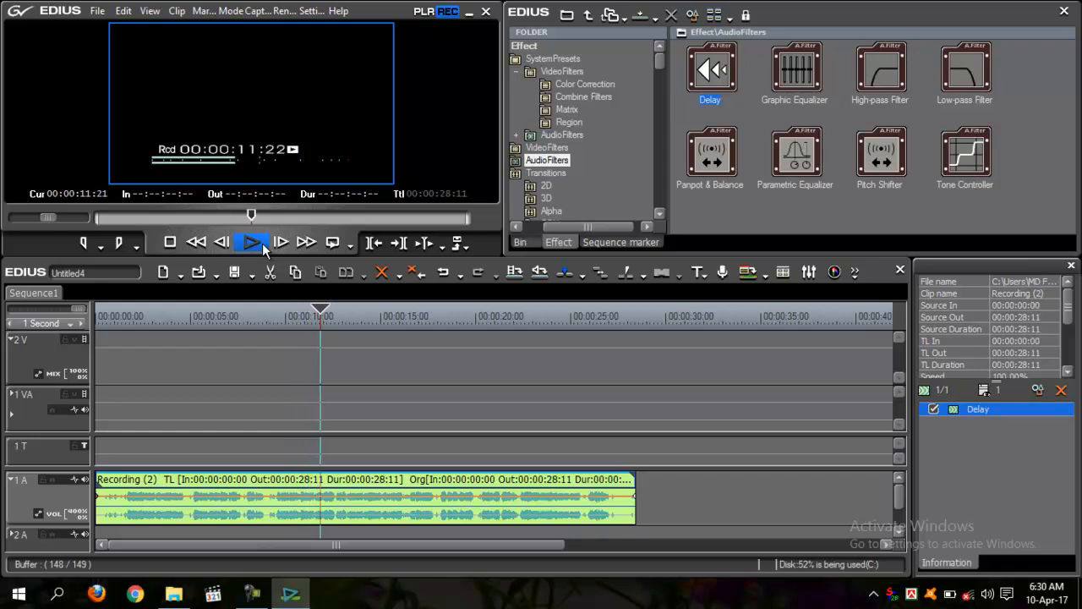
left_click(263, 246)
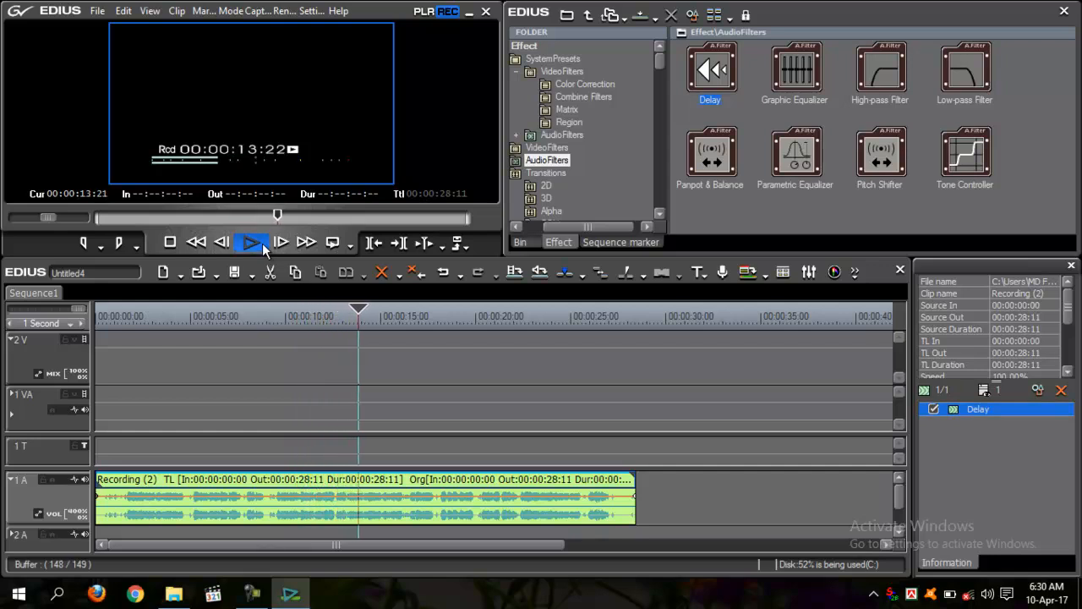
Set the Delay filter's delay gain to 24%, play the clip, and move the playhead to about 00:00:26 near its end.
left_click(1040, 390)
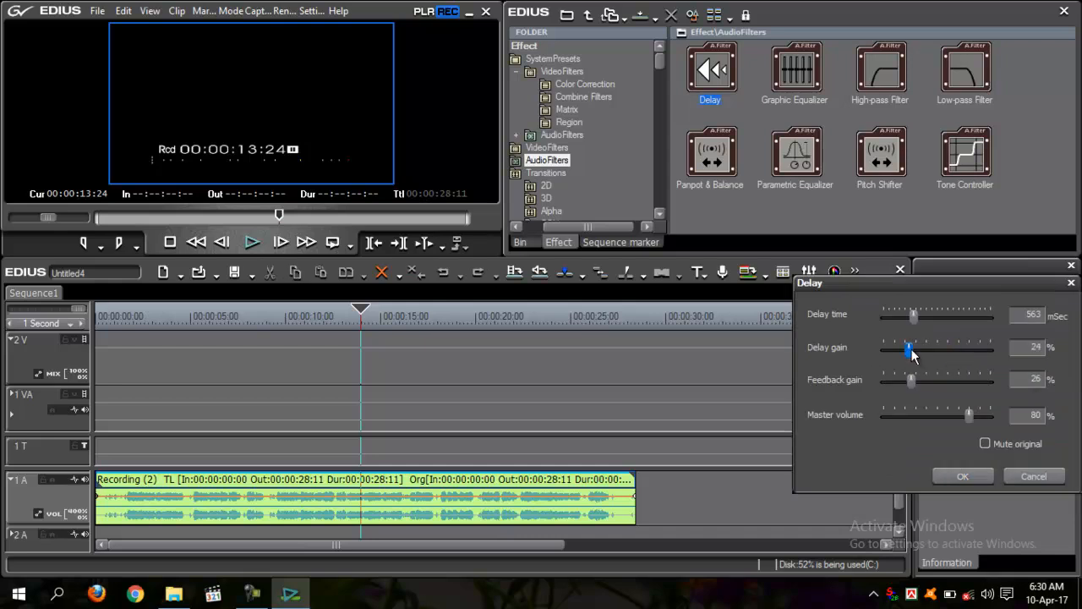
left_click(959, 477)
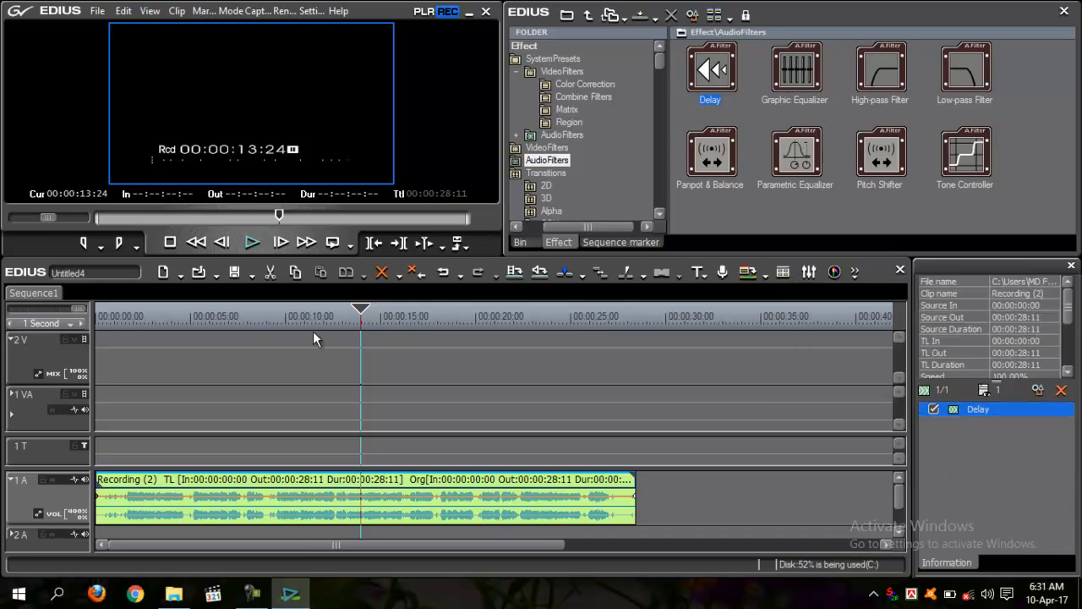
key("space")
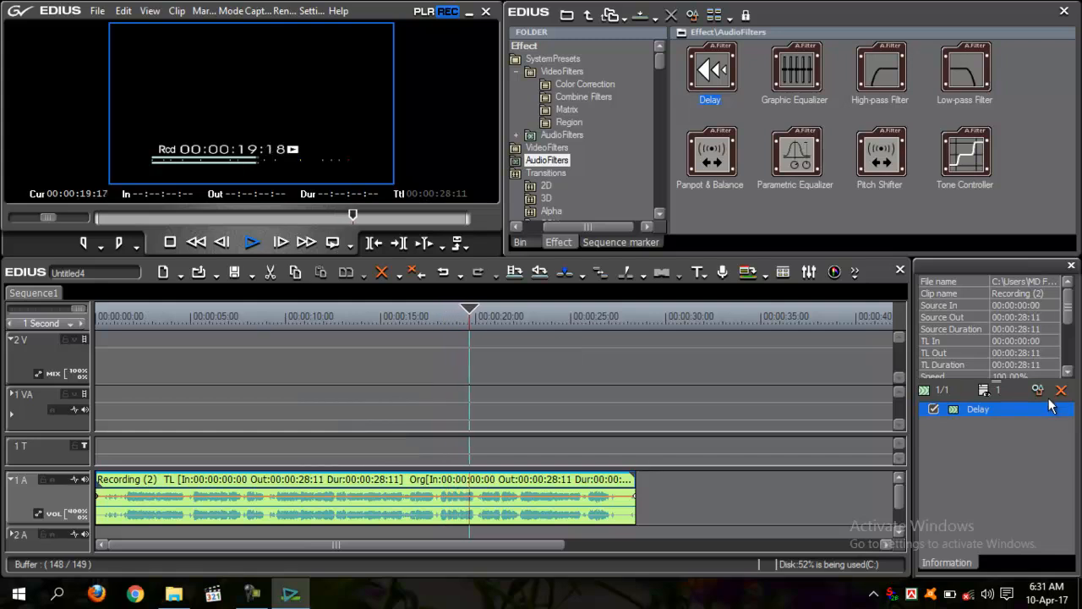
left_click(635, 320)
left_click(600, 322)
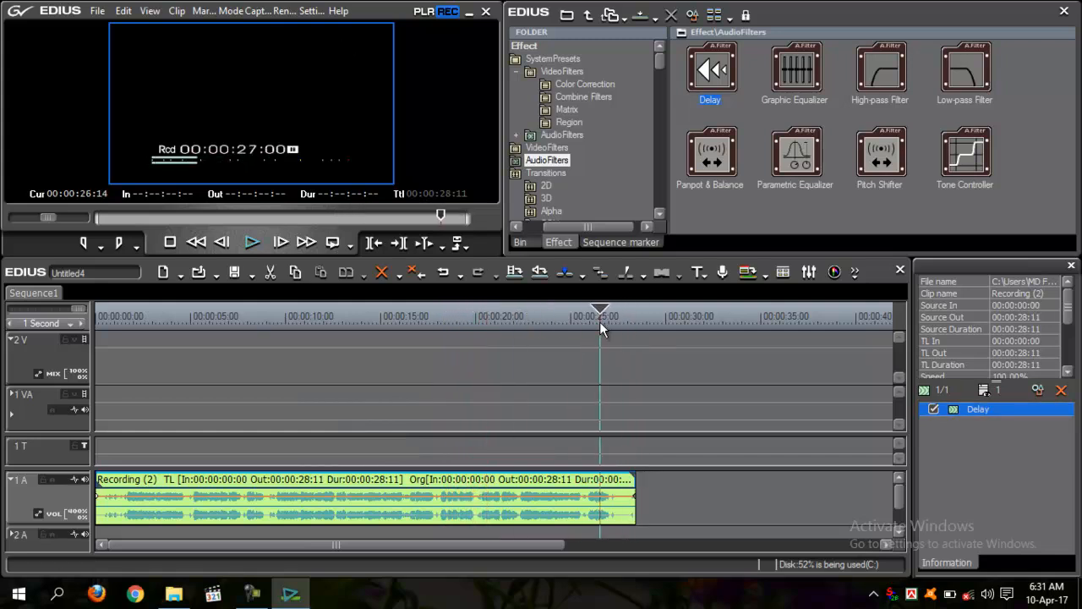